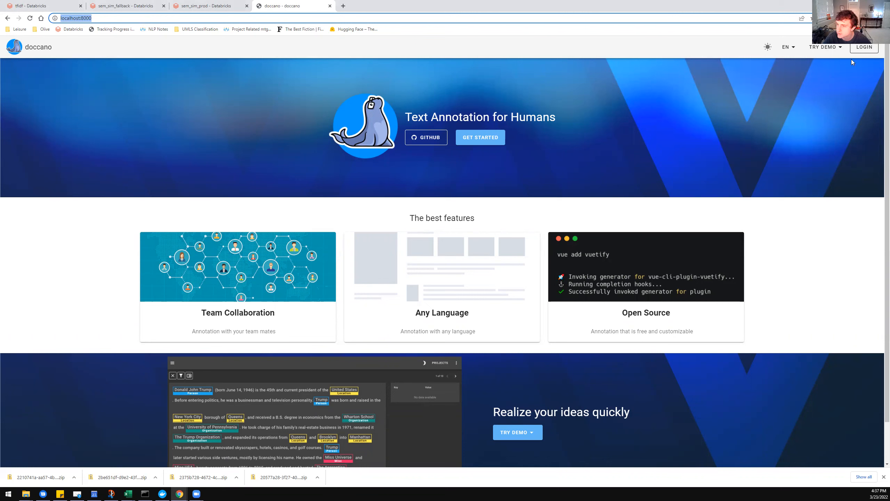
# Log in to the local doccano site by entering the account's username and password.
pyautogui.click(862, 50)
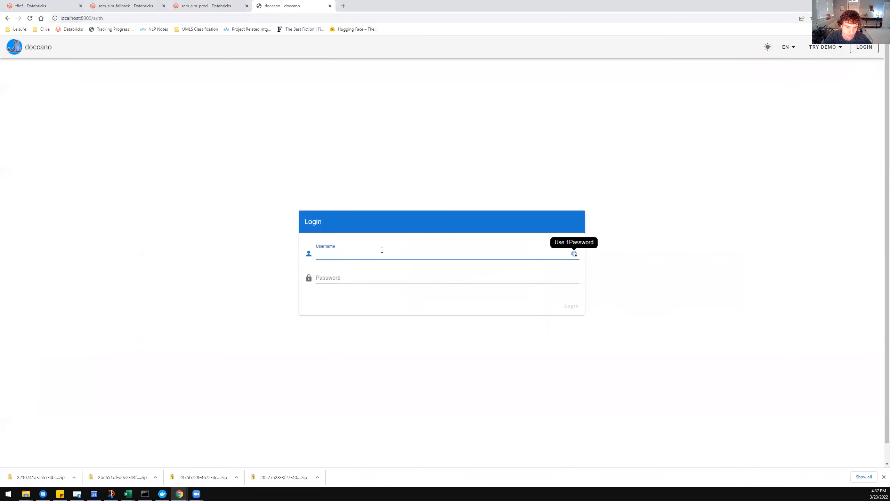
pyautogui.write('aaron')
pyautogui.press('Tab')
pyautogui.write('•••••••')
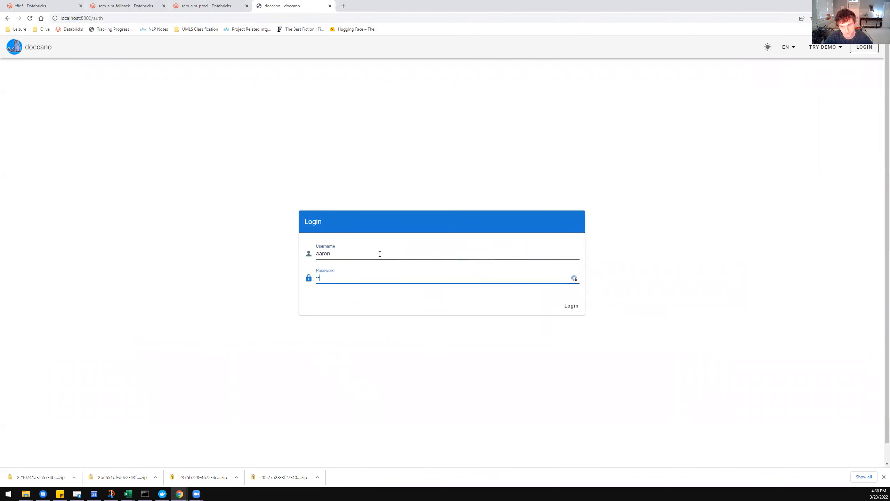
pyautogui.write('••')
pyautogui.press('Return')
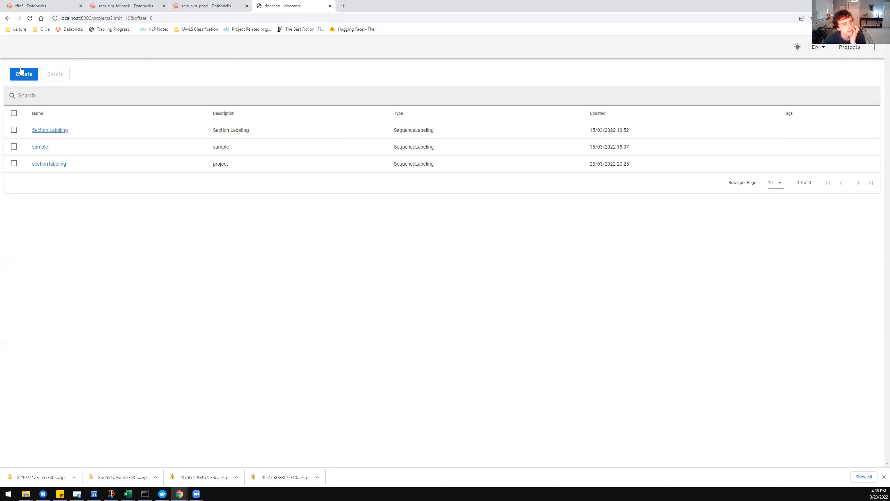
# Start a new Sequence Labeling project and name it "Sections".
pyautogui.click(35, 74)
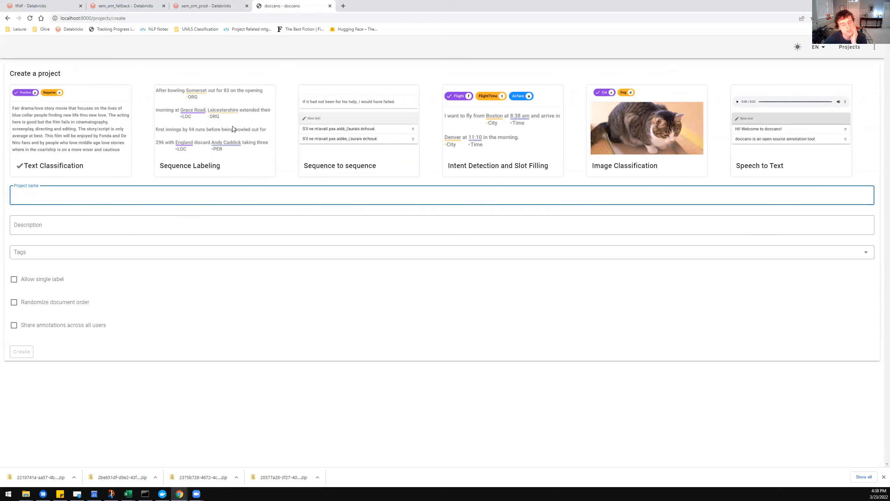
pyautogui.click(215, 130)
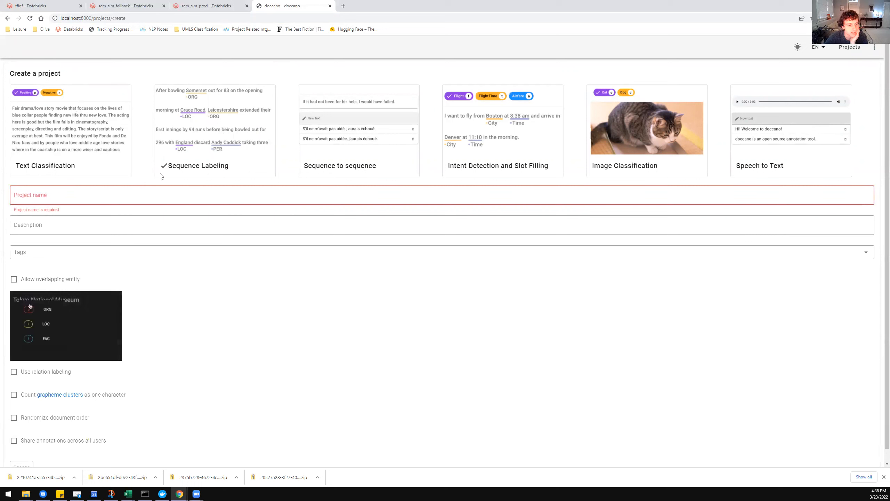
pyautogui.click(119, 191)
pyautogui.write('Se')
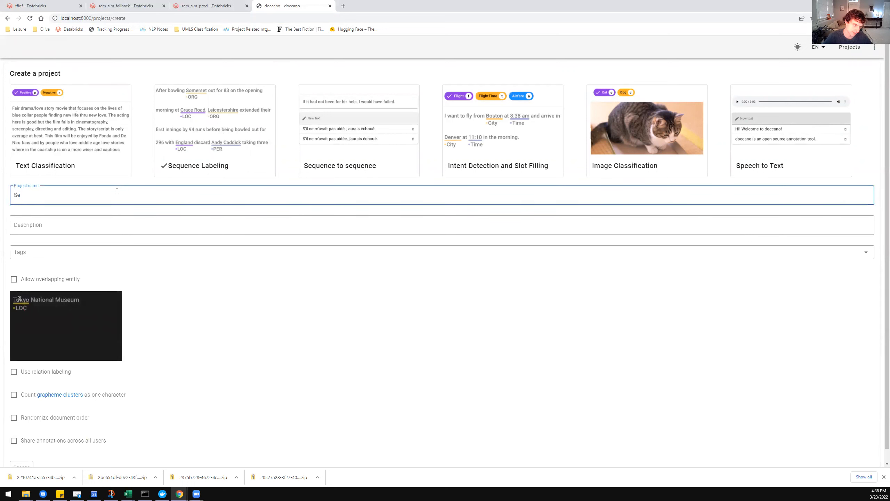
pyautogui.write('ction ')
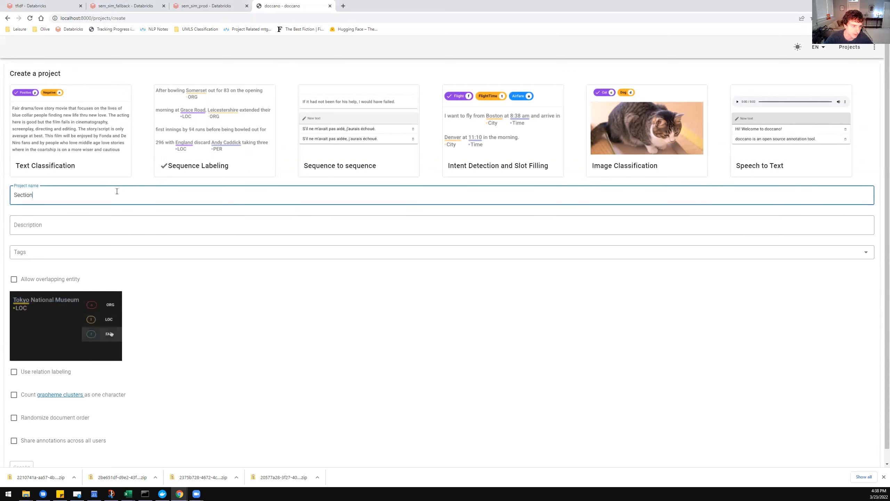
pyautogui.write('s')
pyautogui.press('Tab')
pyautogui.press('Tab')
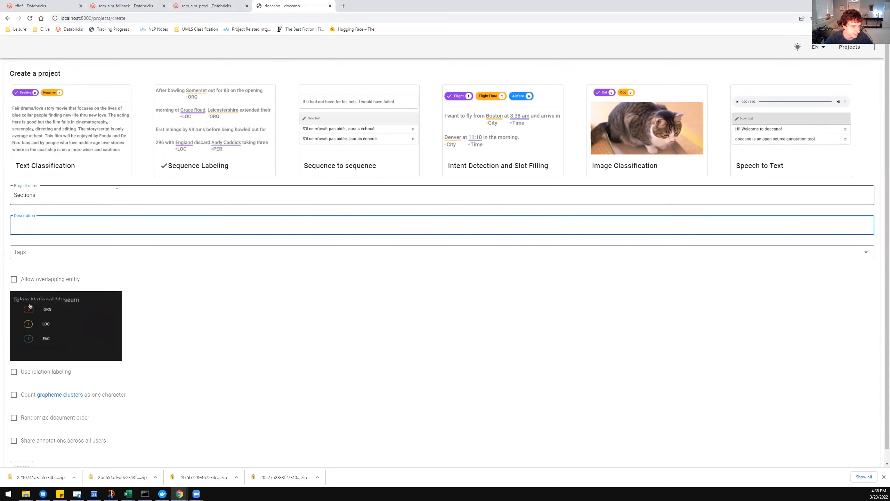
pyautogui.press('Tab')
# Allow overlapping entities, enter "d" as the description, and create the project.
pyautogui.click(46, 283)
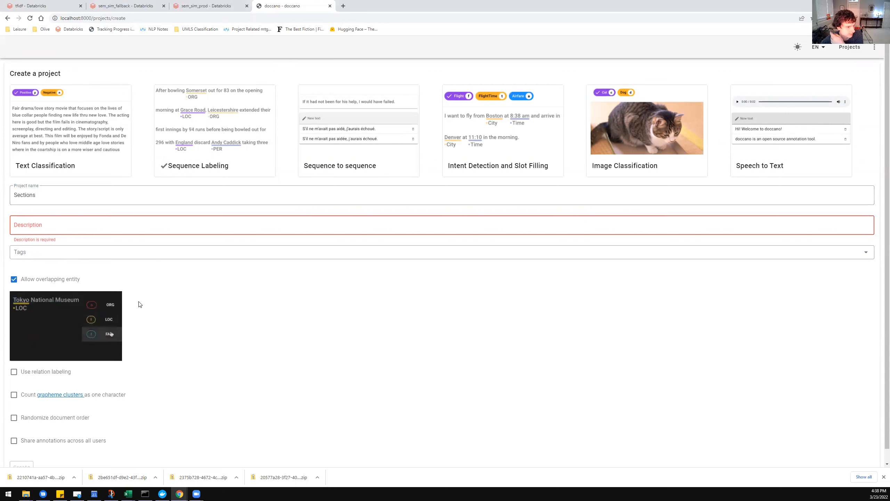
pyautogui.scroll(-1, 233, 366)
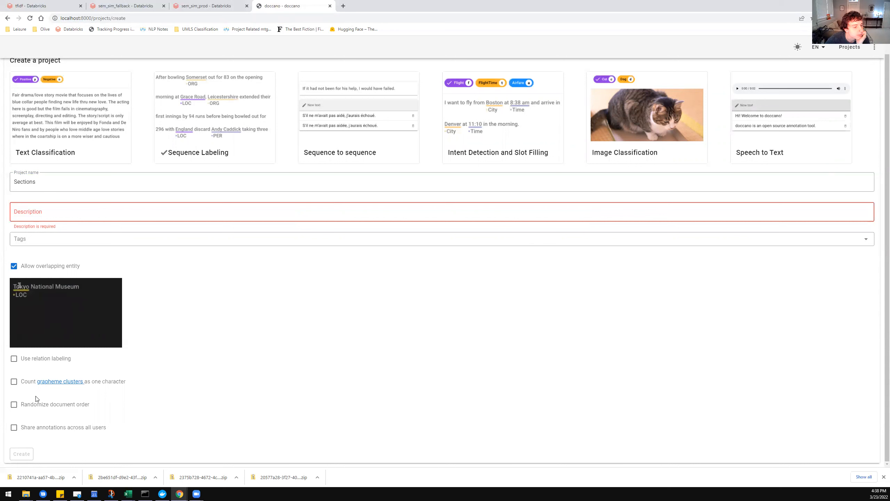
pyautogui.click(66, 213)
pyautogui.write('desc')
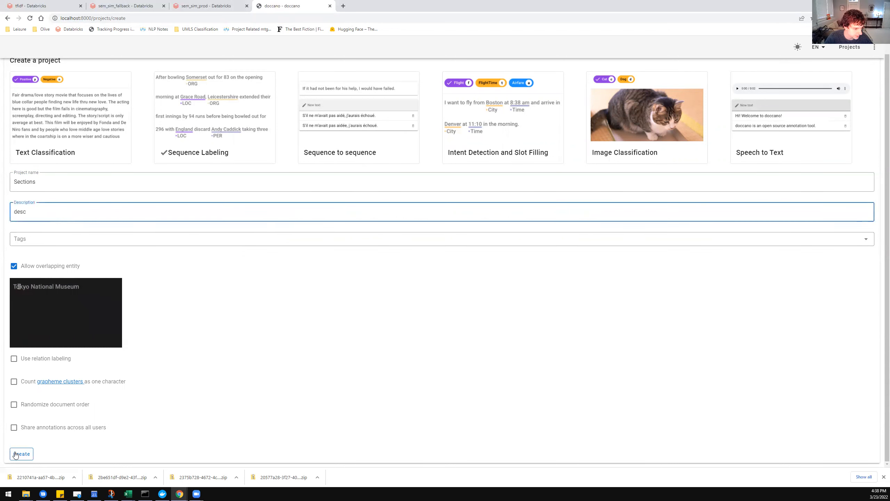
pyautogui.click(21, 453)
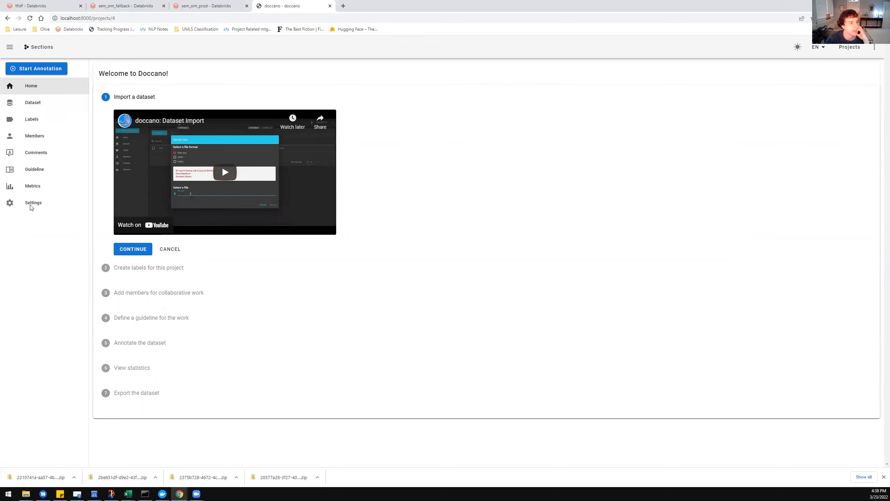
# Start a dataset import for the Sections project with JSONL as the file format.
pyautogui.click(193, 274)
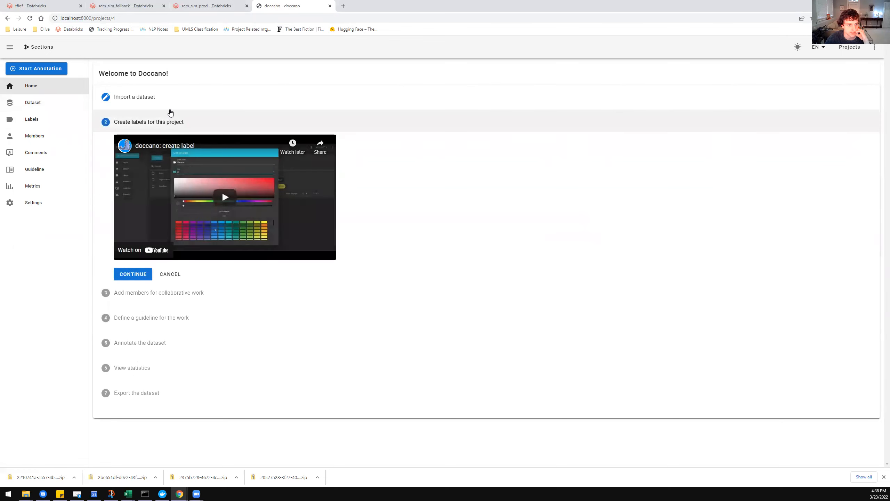
pyautogui.click(154, 97)
pyautogui.click(69, 103)
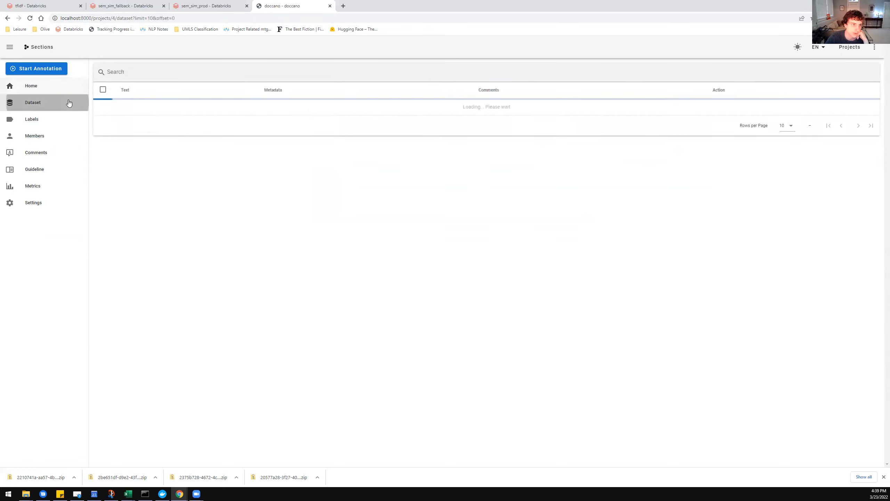
pyautogui.click(135, 73)
pyautogui.click(142, 92)
pyautogui.click(189, 94)
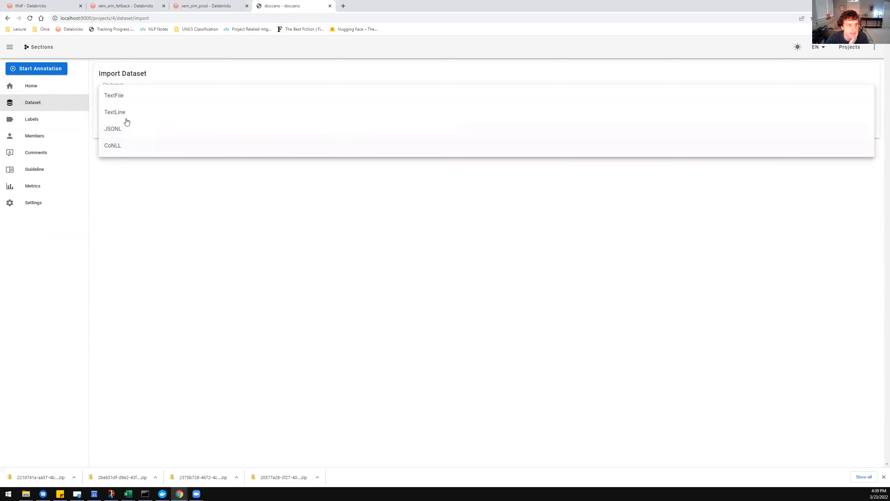
pyautogui.click(130, 131)
pyautogui.moveTo(227, 210); pyautogui.dragTo(270, 231)
pyautogui.click(280, 235)
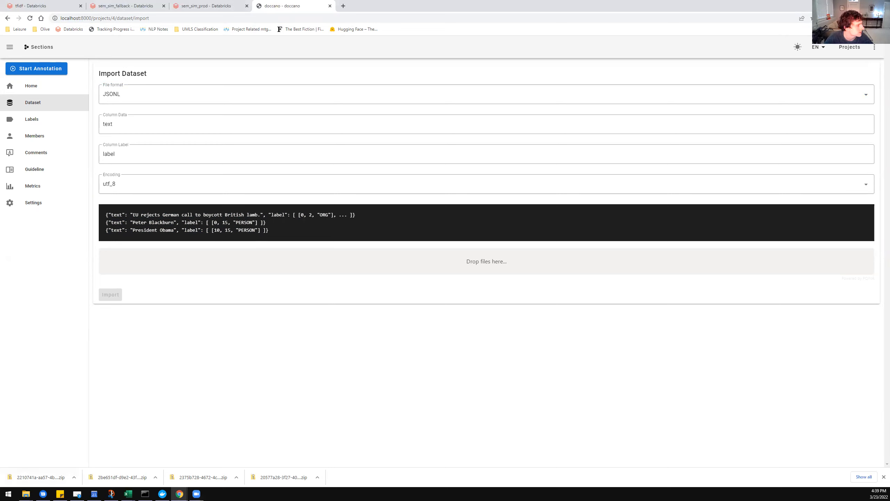
# Switch to Visual Studio Code and open sectionlabeling.json from the Downloads folder to examine the first record's text and meta fields.
pyautogui.click(488, 265)
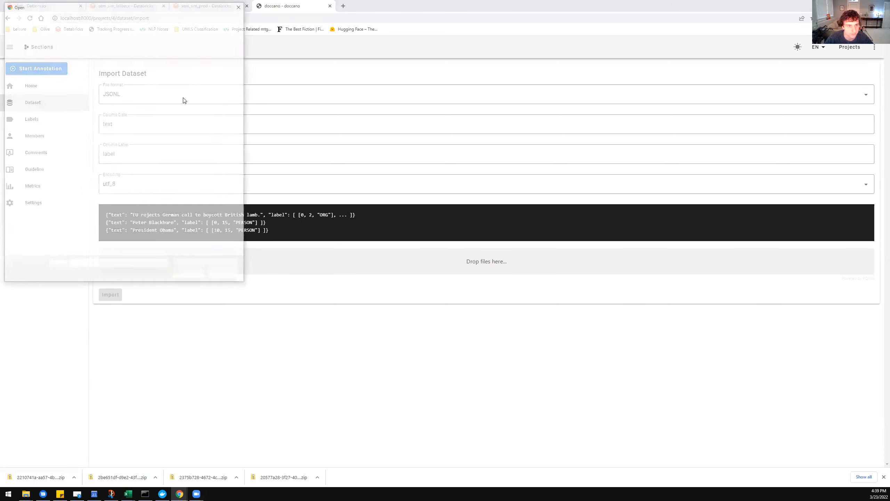
pyautogui.press('Escape')
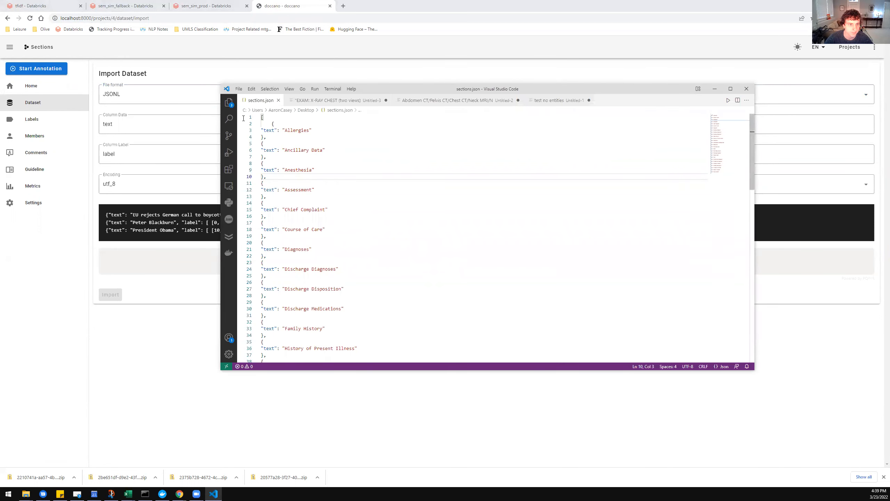
pyautogui.click(224, 105)
pyautogui.click(476, 157)
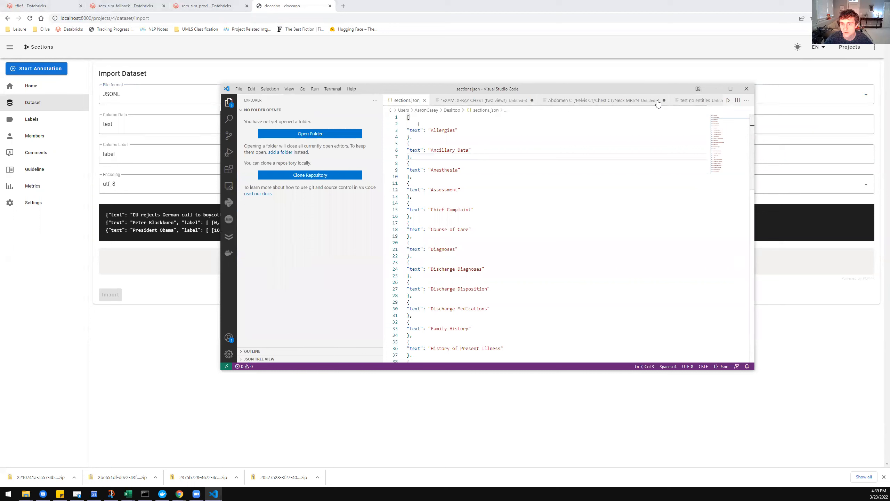
pyautogui.click(238, 88)
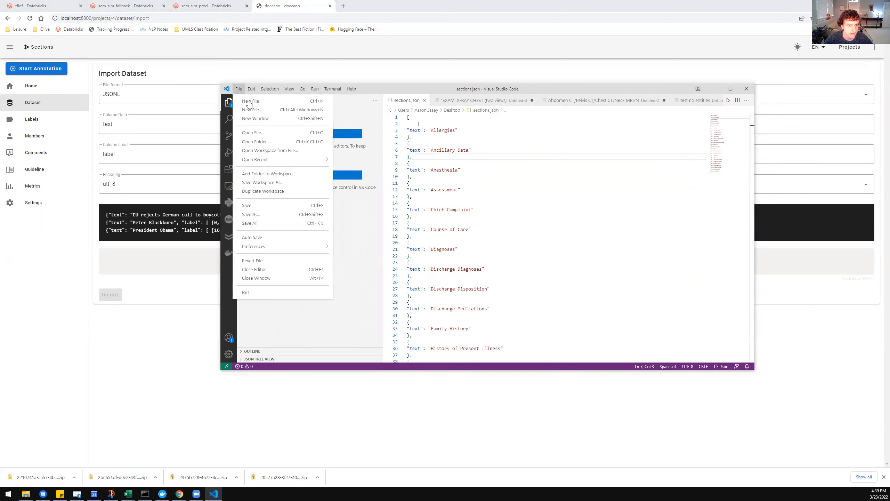
pyautogui.click(259, 139)
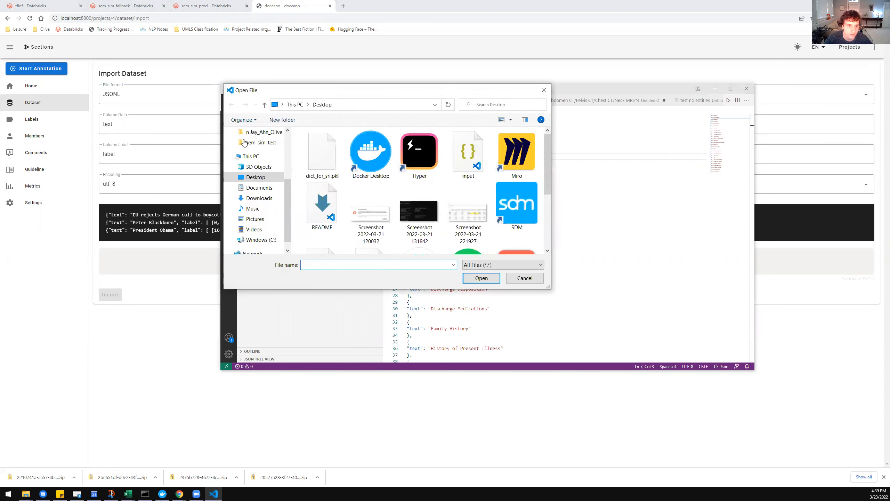
pyautogui.click(261, 198)
pyautogui.doubleClick(344, 175)
pyautogui.moveTo(648, 84); pyautogui.dragTo(486, 204)
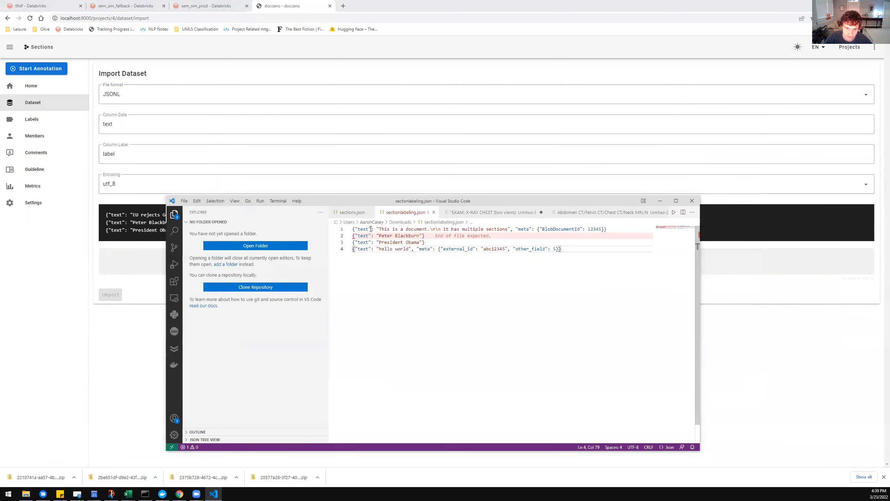
pyautogui.moveTo(382, 230); pyautogui.dragTo(514, 231)
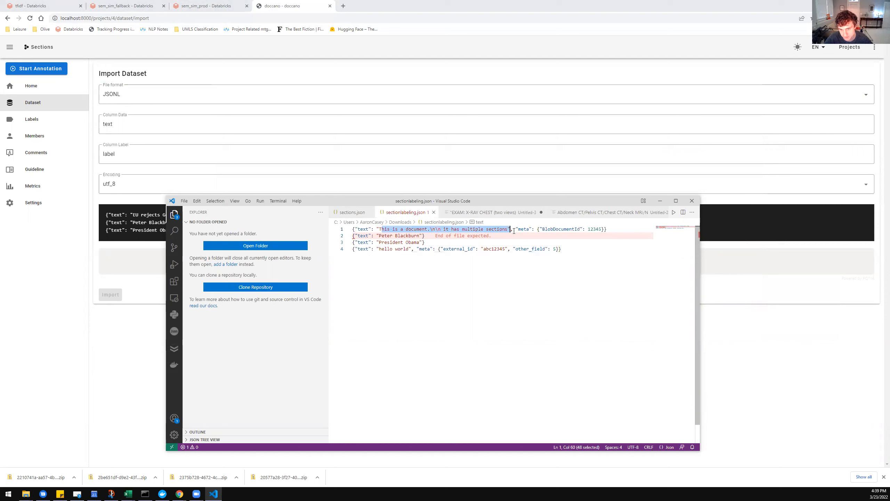
pyautogui.moveTo(609, 230)
pyautogui.mouseDown()
pyautogui.moveTo(351, 230)
pyautogui.moveTo(599, 229)
pyautogui.mouseUp()
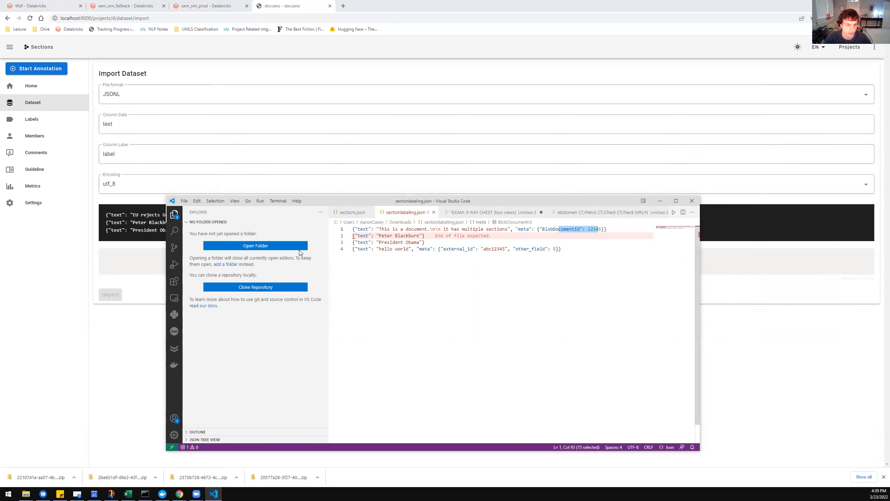
# Return to doccano, add sectionlabeling.json as the upload file, import it, and check the first document's metadata.
pyautogui.press('Tab')
pyautogui.write('r')
pyautogui.click(508, 150)
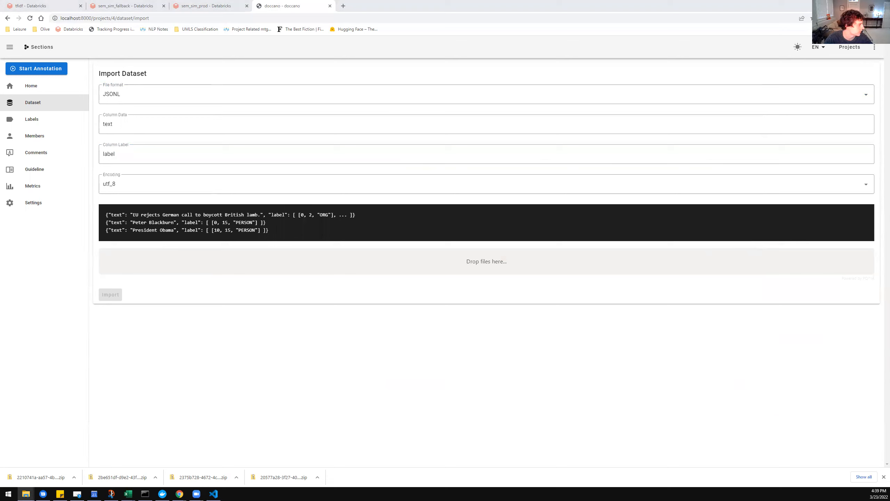
pyautogui.moveTo(335, 252); pyautogui.dragTo(402, 269)
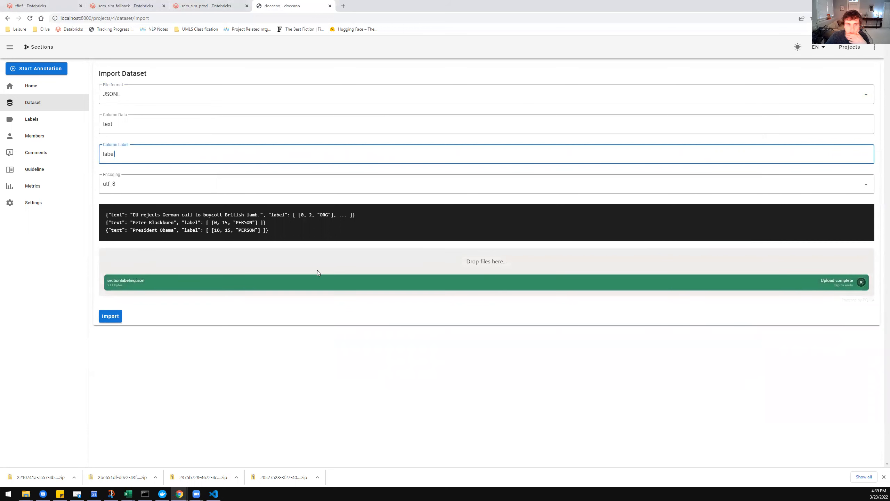
pyautogui.click(110, 316)
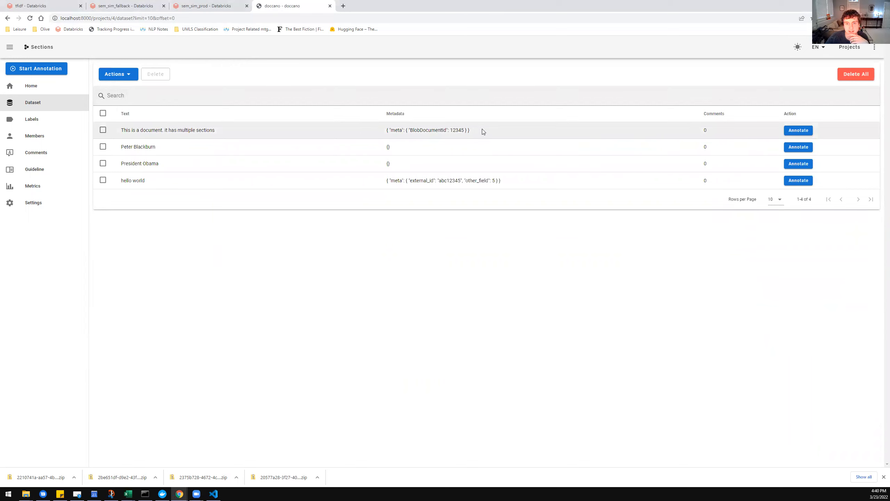
pyautogui.moveTo(482, 131); pyautogui.dragTo(348, 131)
pyautogui.click(527, 133)
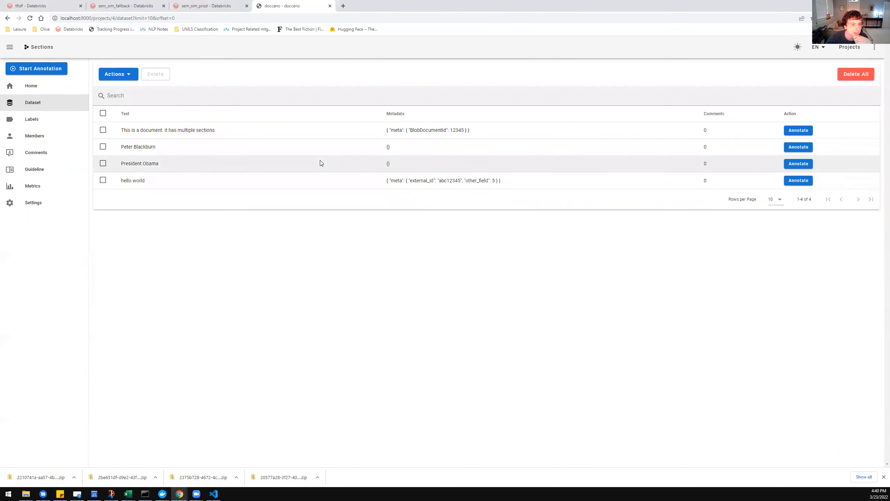
pyautogui.click(65, 116)
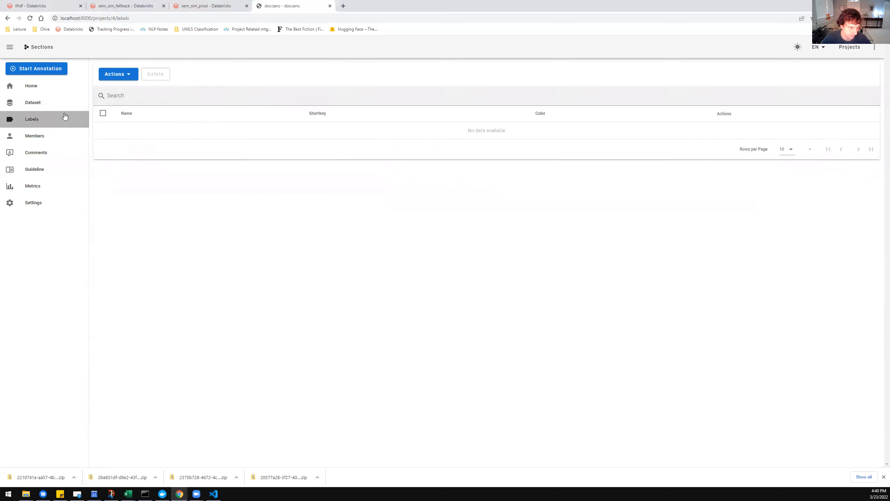
pyautogui.click(117, 74)
pyautogui.click(114, 75)
pyautogui.click(116, 74)
pyautogui.click(138, 93)
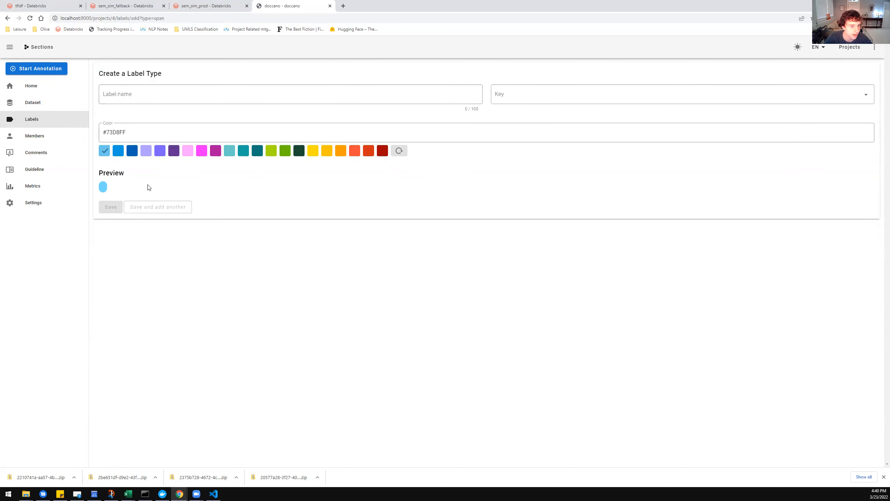
# Import the project's span labels from the sections.json file on the Desktop.
pyautogui.click(43, 118)
pyautogui.click(136, 75)
pyautogui.click(143, 113)
pyautogui.click(177, 230)
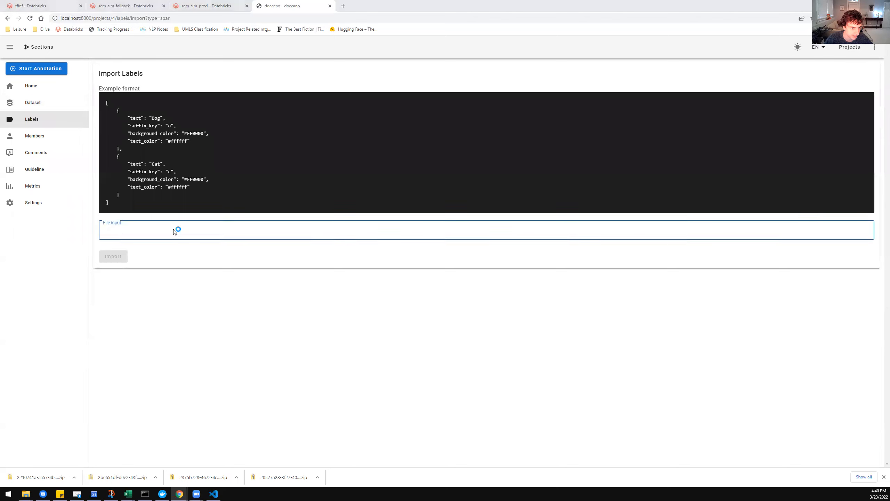
pyautogui.click(121, 60)
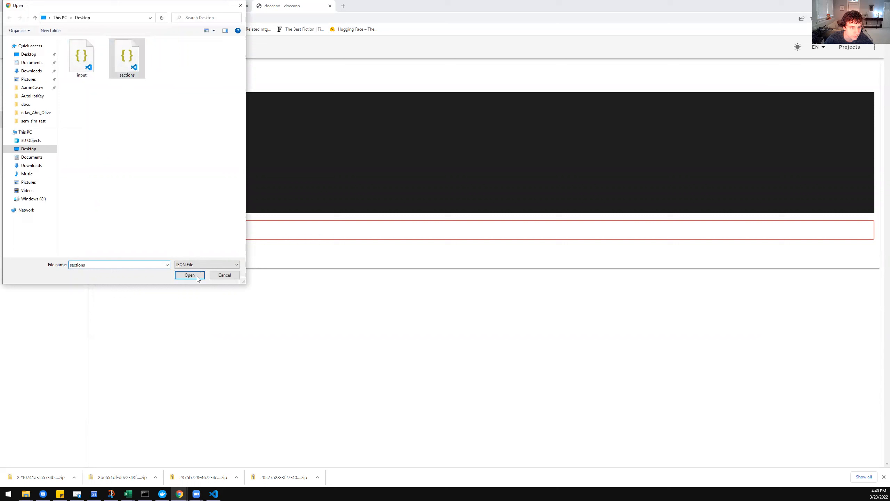
pyautogui.doubleClick(128, 56)
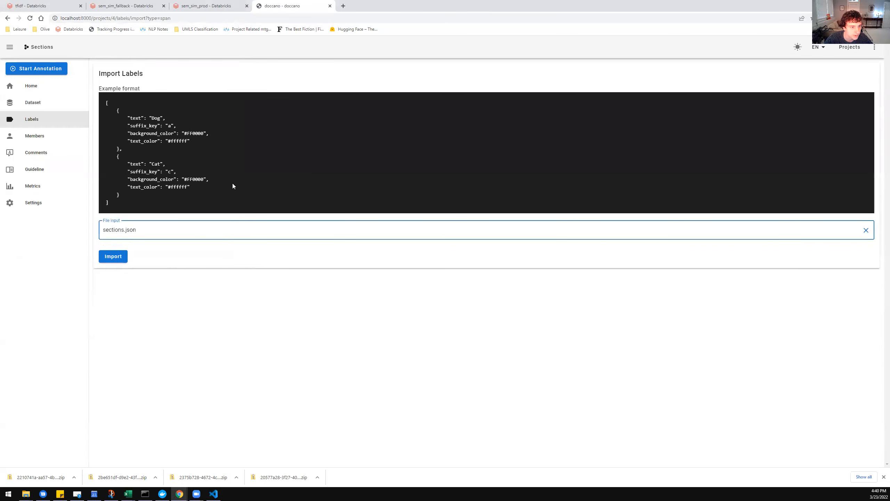
pyautogui.click(118, 259)
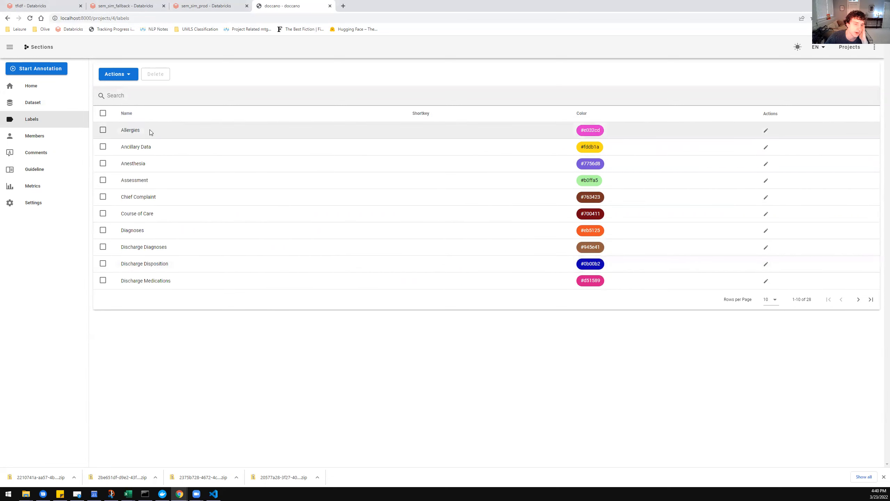
pyautogui.moveTo(122, 127); pyautogui.dragTo(181, 145)
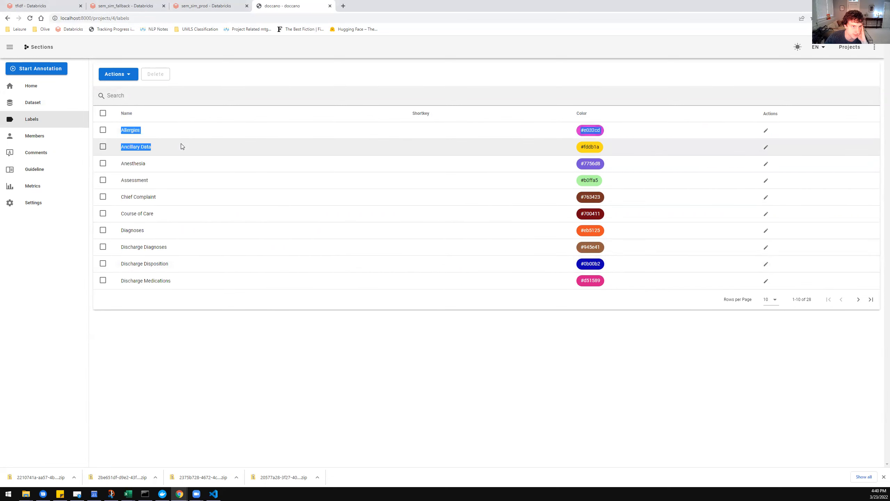
# Open the first dataset document for annotation and label most of its first sentence as Allergies.
pyautogui.click(52, 109)
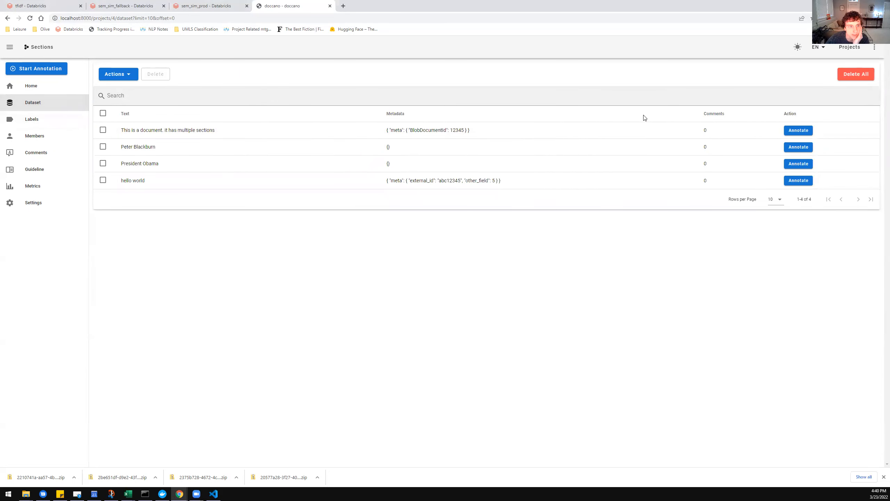
pyautogui.click(792, 131)
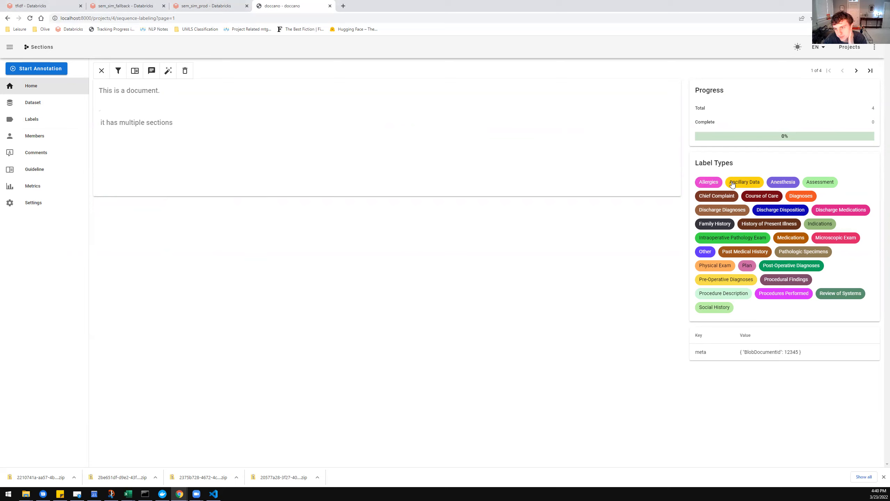
pyautogui.click(709, 181)
pyautogui.moveTo(99, 90); pyautogui.dragTo(162, 94)
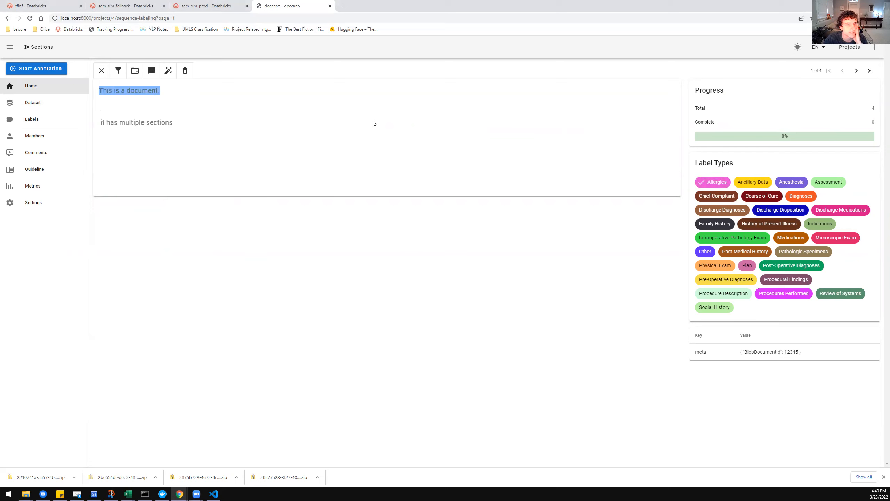
pyautogui.click(420, 131)
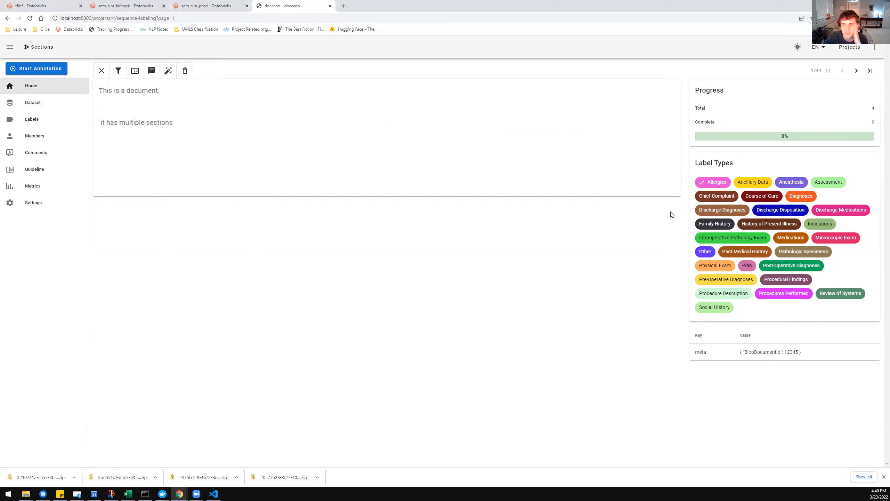
pyautogui.moveTo(107, 91); pyautogui.dragTo(155, 91)
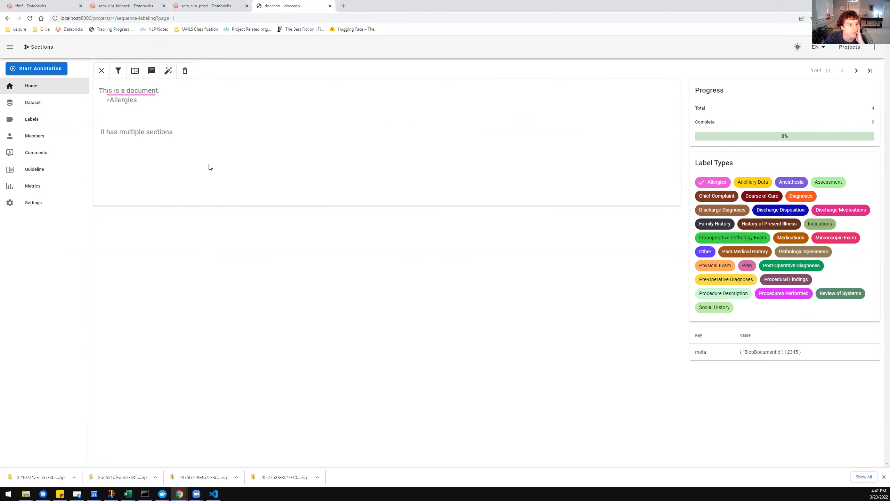
# Label the entire first sentence "This is a document." as Anesthesia, overlapping the Allergies span, and reselect the Allergies label type.
pyautogui.moveTo(99, 90); pyautogui.dragTo(175, 92)
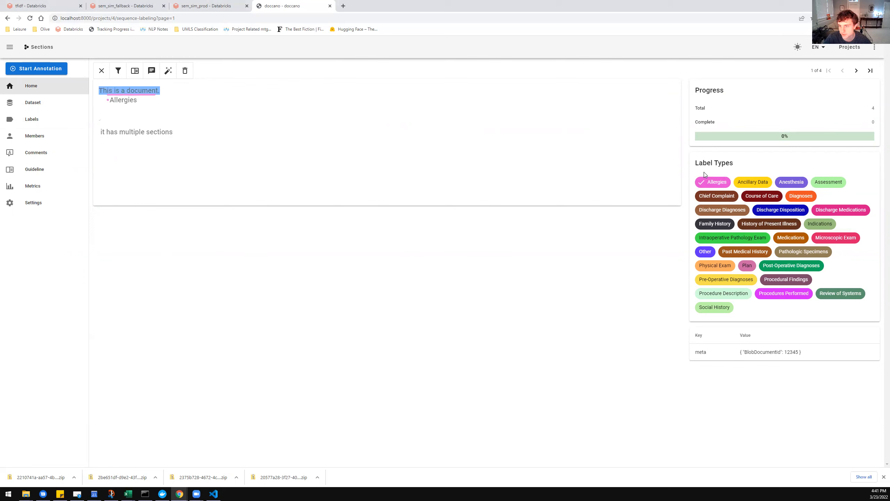
pyautogui.click(791, 181)
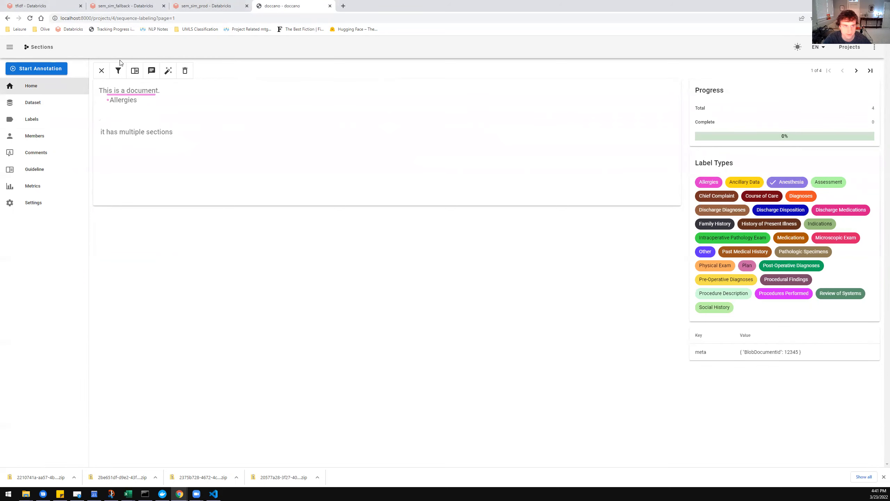
pyautogui.moveTo(100, 90); pyautogui.dragTo(163, 96)
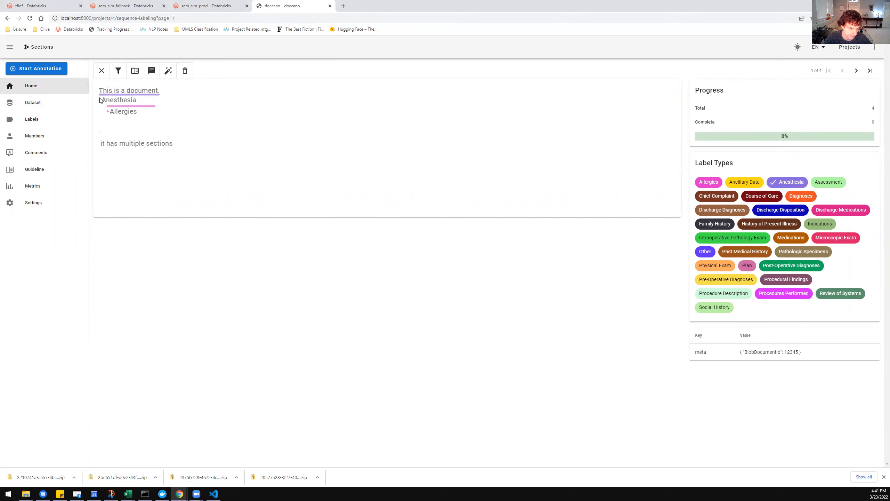
pyautogui.click(111, 110)
pyautogui.click(326, 139)
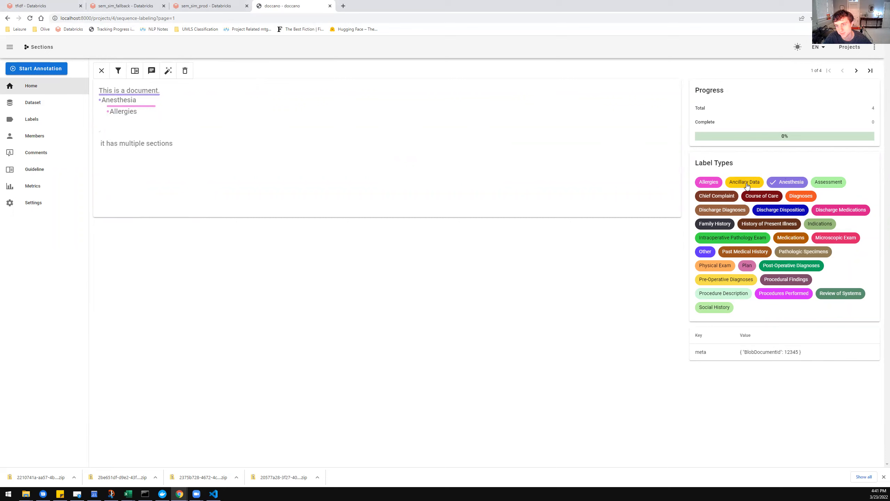
pyautogui.click(715, 182)
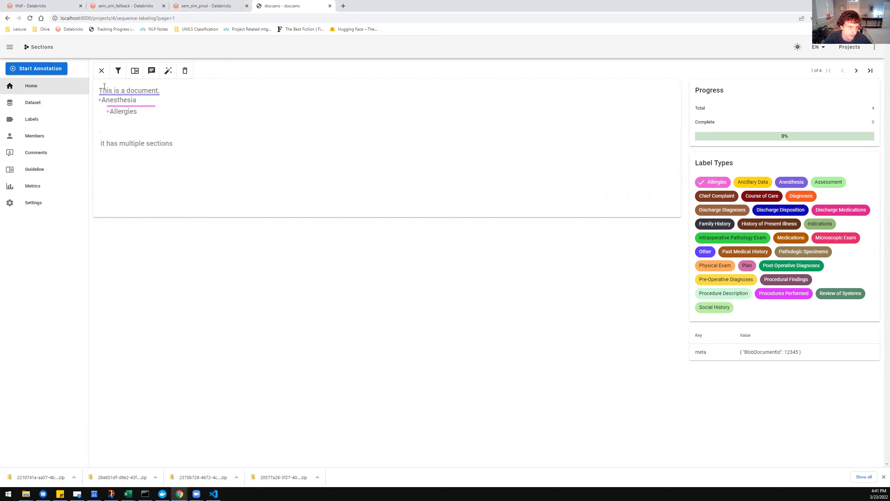
pyautogui.click(151, 71)
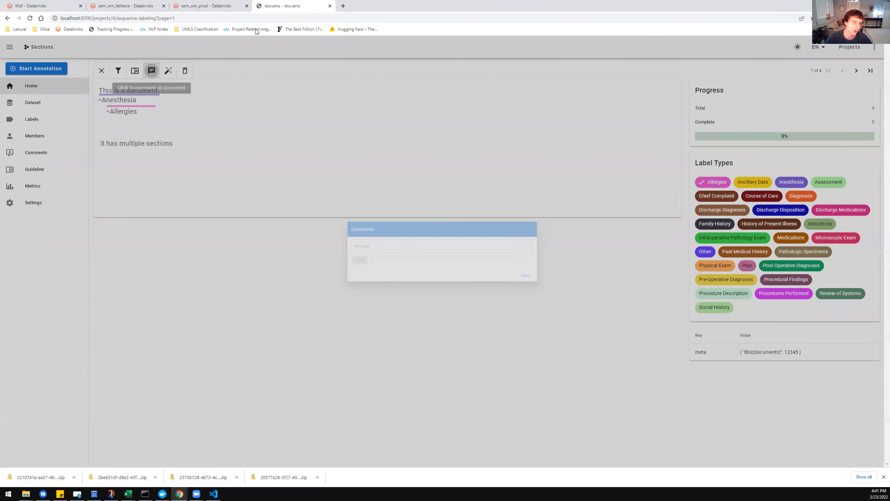
pyautogui.click(390, 237)
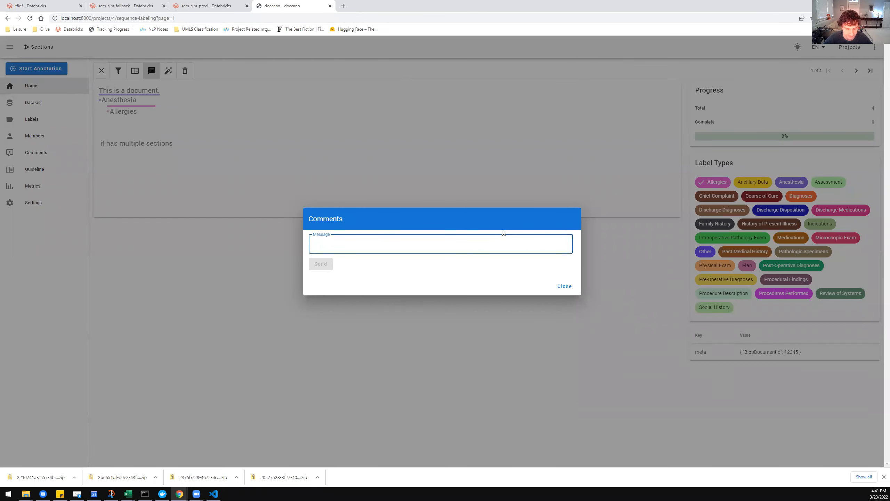
pyautogui.write('23')
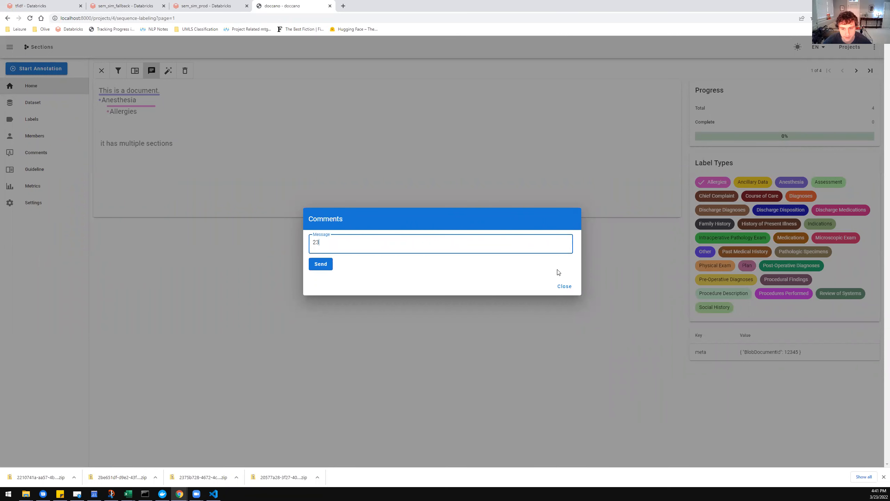
pyautogui.click(571, 287)
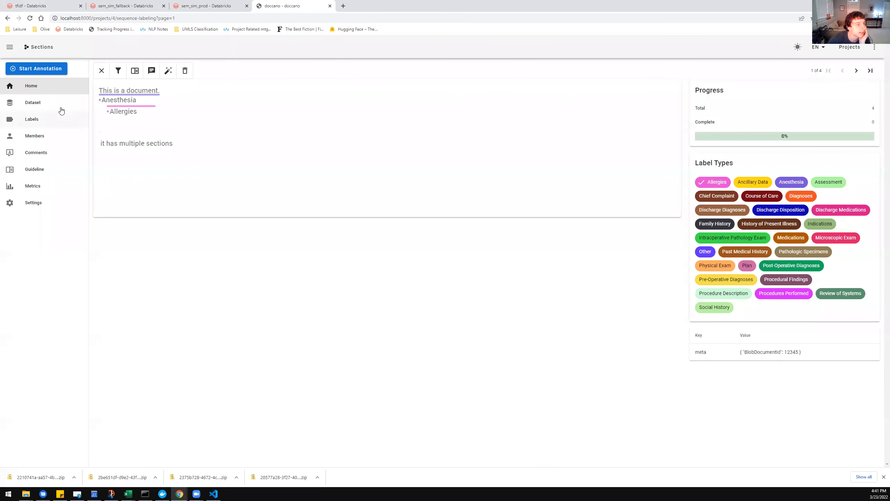
# Look over the project's label list and its comments list.
pyautogui.click(60, 110)
pyautogui.click(56, 118)
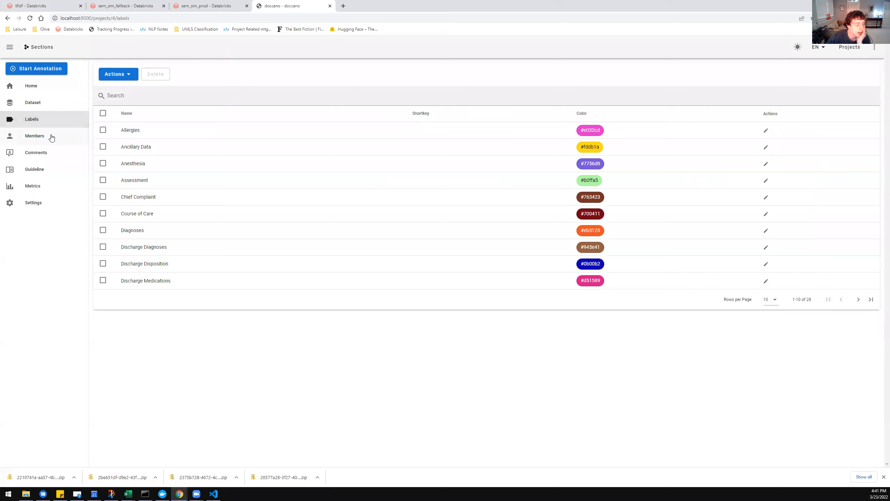
pyautogui.click(49, 158)
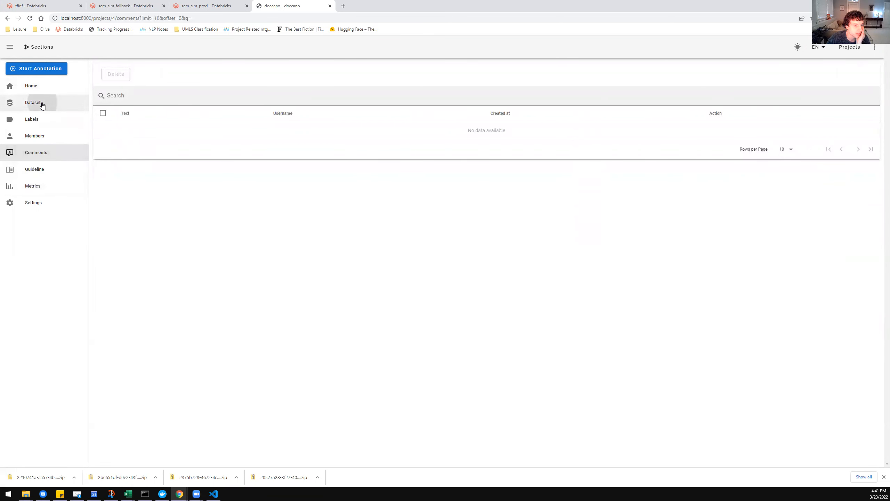
# Export the Sections dataset in JSONL format and save the archive under its suggested name.
pyautogui.click(35, 102)
pyautogui.click(127, 74)
pyautogui.click(147, 111)
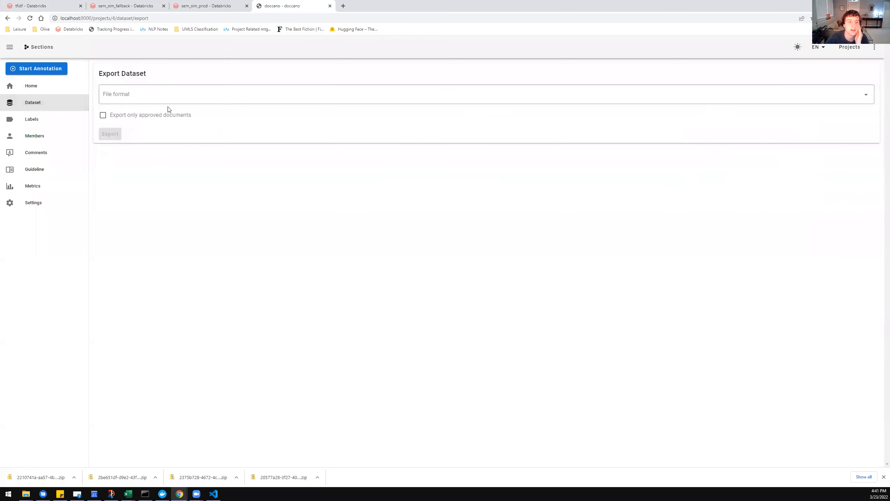
pyautogui.click(188, 93)
pyautogui.click(154, 95)
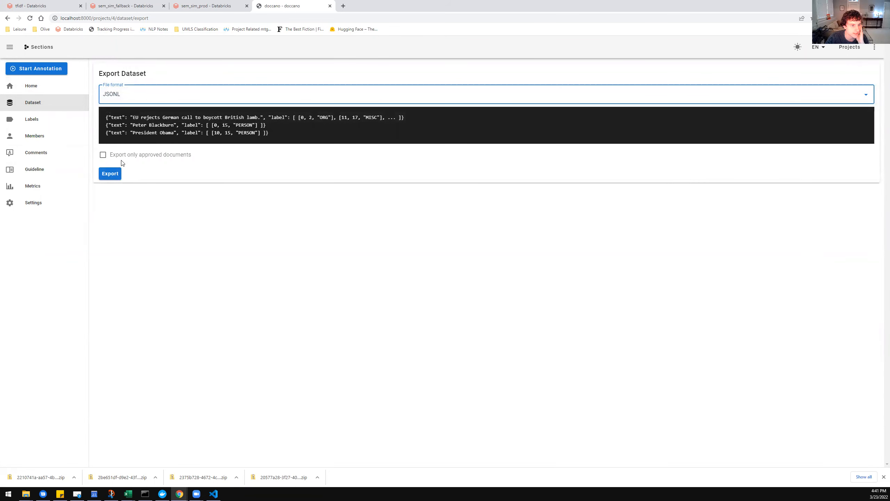
pyautogui.click(116, 174)
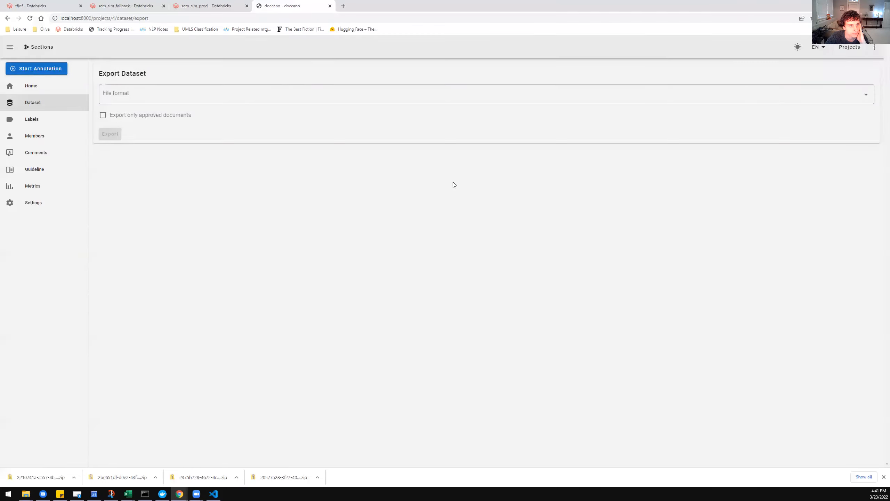
pyautogui.press('Return')
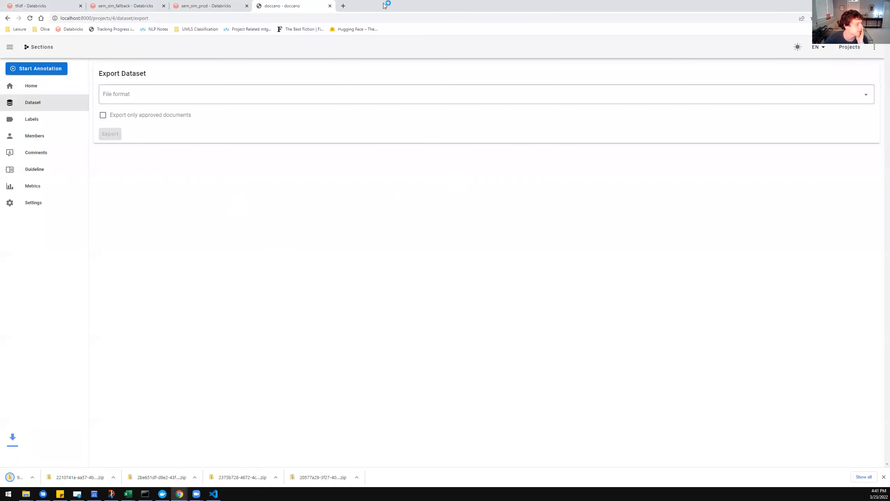
# Open the exported archive's JSONL files in Visual Studio Code and examine the unannotated records in unknown.jsonl.
pyautogui.click(38, 479)
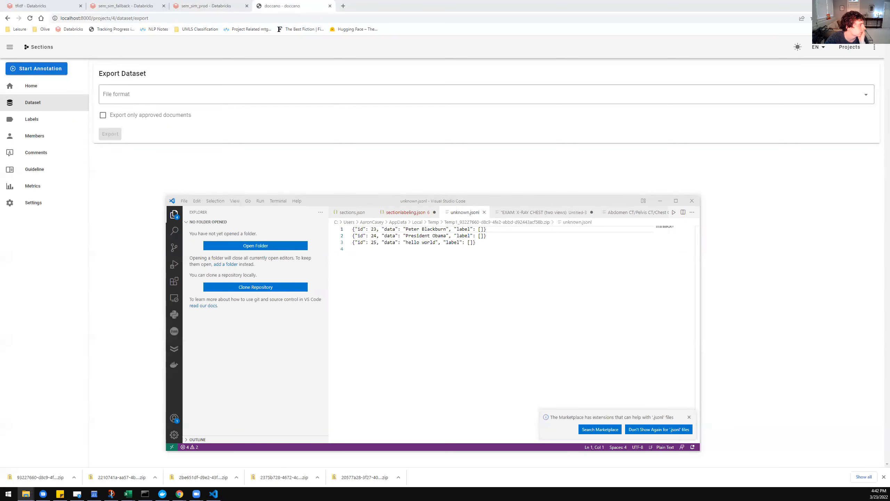
pyautogui.click(465, 212)
pyautogui.moveTo(499, 239); pyautogui.dragTo(369, 212)
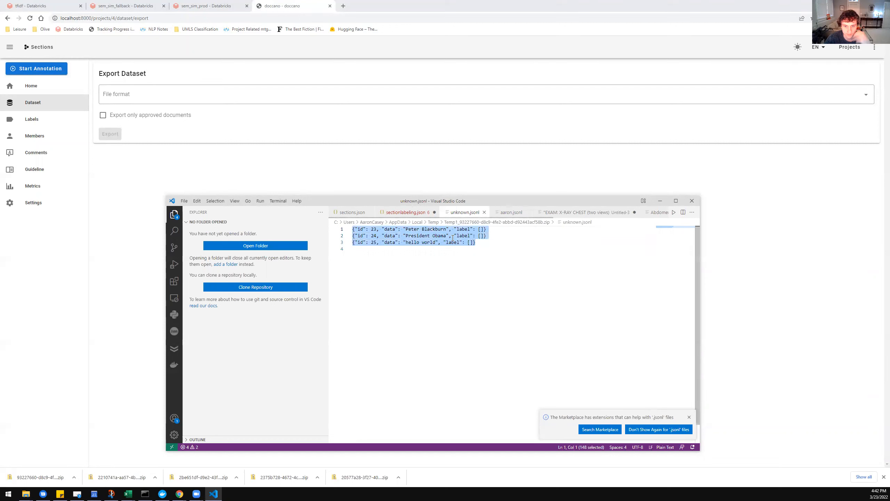
# Examine the record ID, label offsets and BlobDocumentId metadata in the annotator's exported JSONL file, widening the window to fit the line.
pyautogui.click(511, 212)
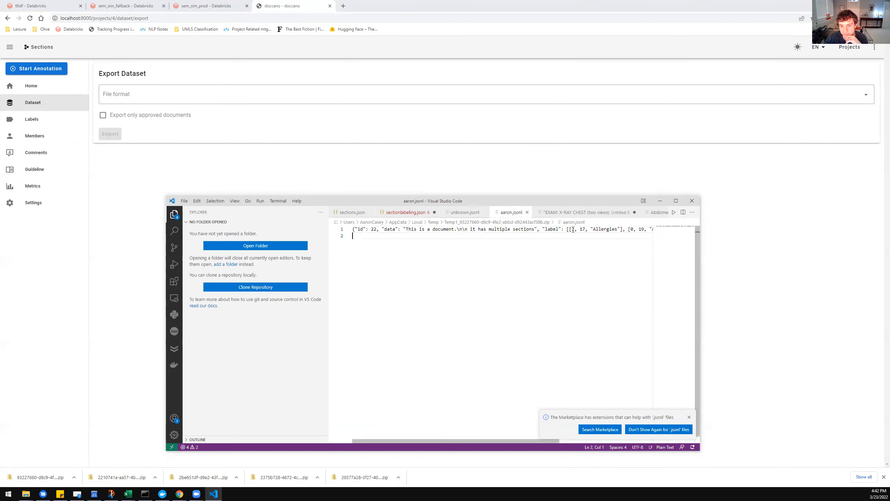
pyautogui.moveTo(455, 237); pyautogui.dragTo(374, 227)
pyautogui.click(375, 228)
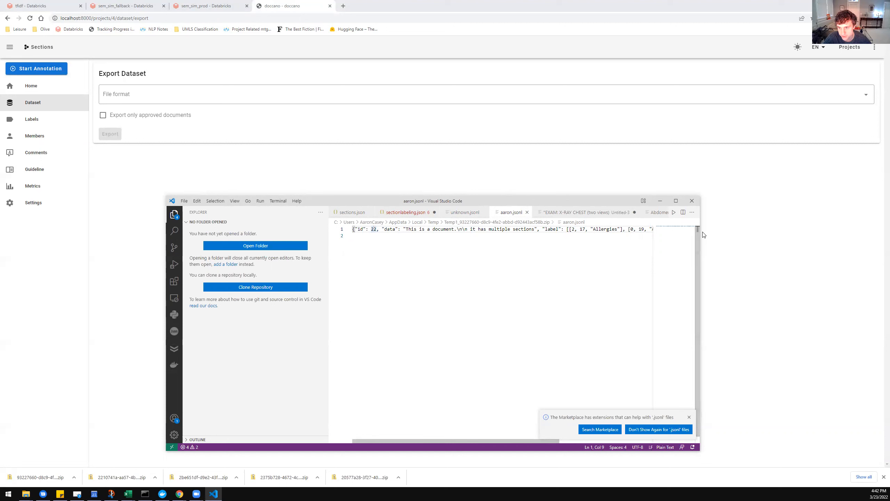
pyautogui.moveTo(700, 228); pyautogui.dragTo(842, 230)
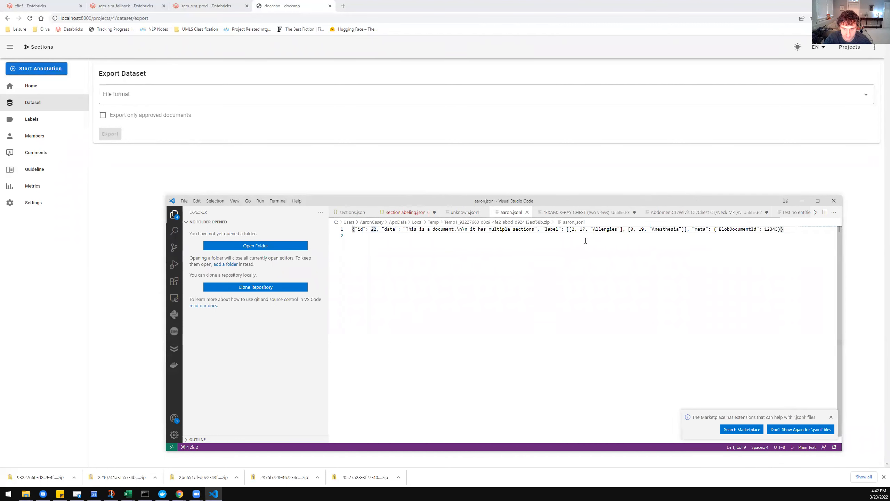
pyautogui.moveTo(569, 228); pyautogui.dragTo(591, 229)
pyautogui.click(569, 230)
pyautogui.click(579, 252)
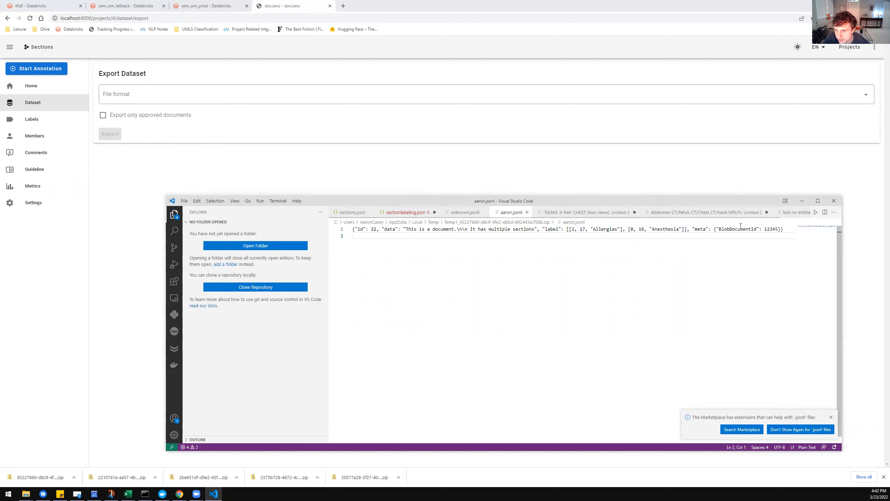
pyautogui.moveTo(711, 229); pyautogui.dragTo(786, 231)
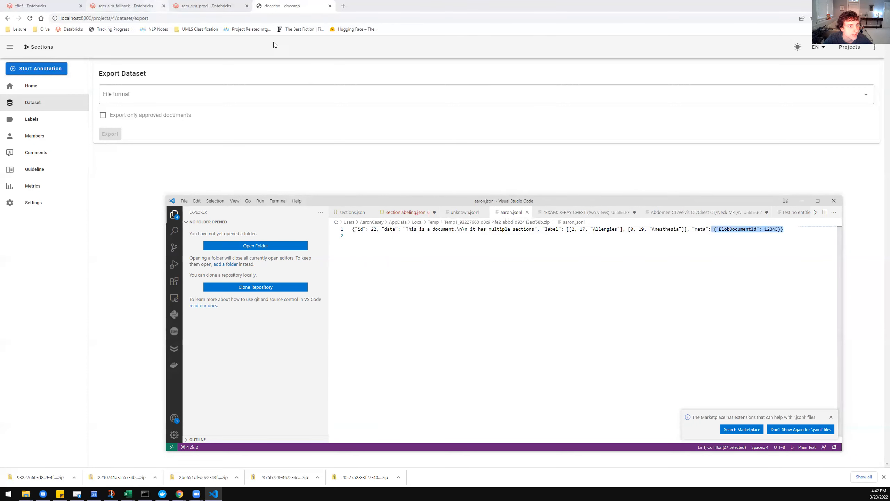
pyautogui.click(711, 260)
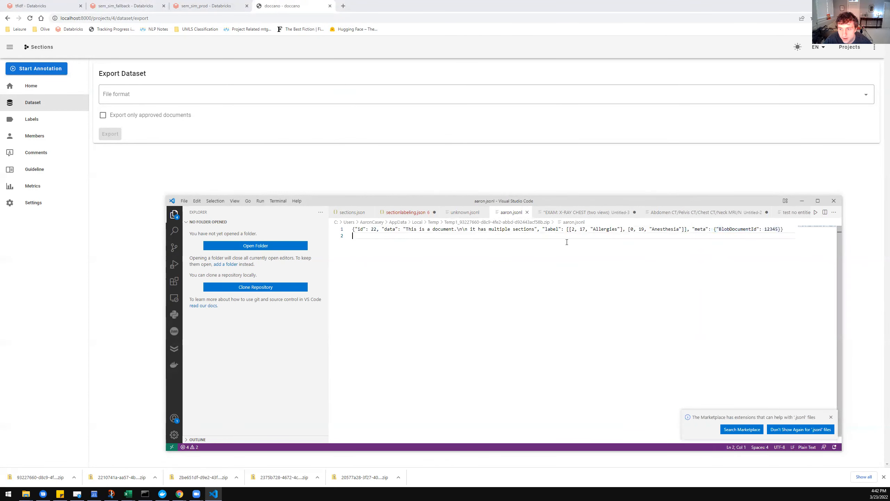
# Switch back to doccano and start a new project of the Text Classification type from the project list.
pyautogui.click(202, 92)
pyautogui.click(10, 46)
pyautogui.click(875, 47)
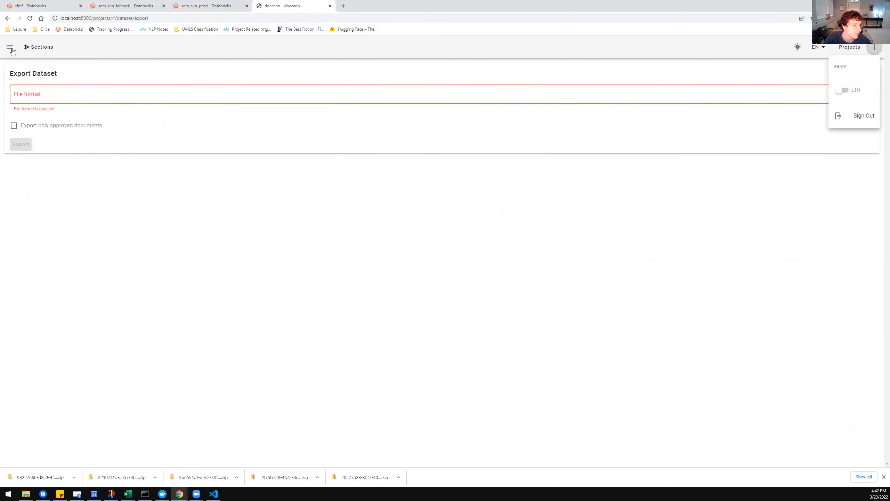
pyautogui.click(846, 47)
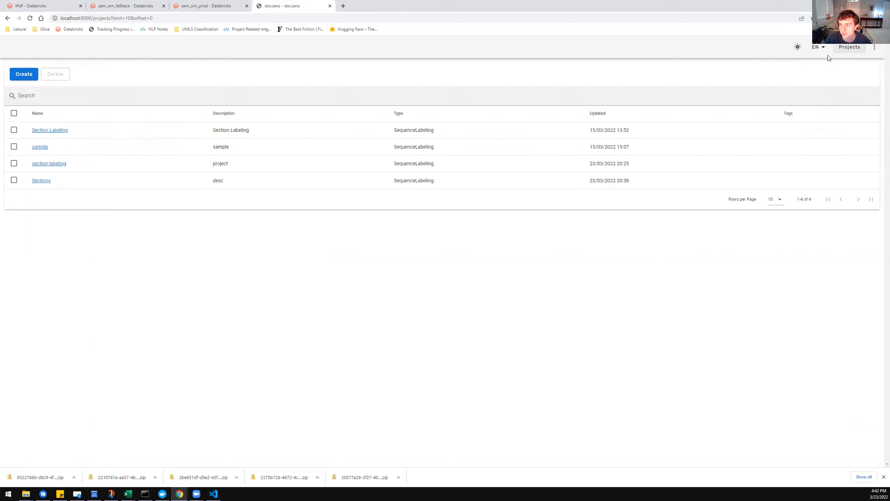
pyautogui.click(21, 74)
pyautogui.click(80, 133)
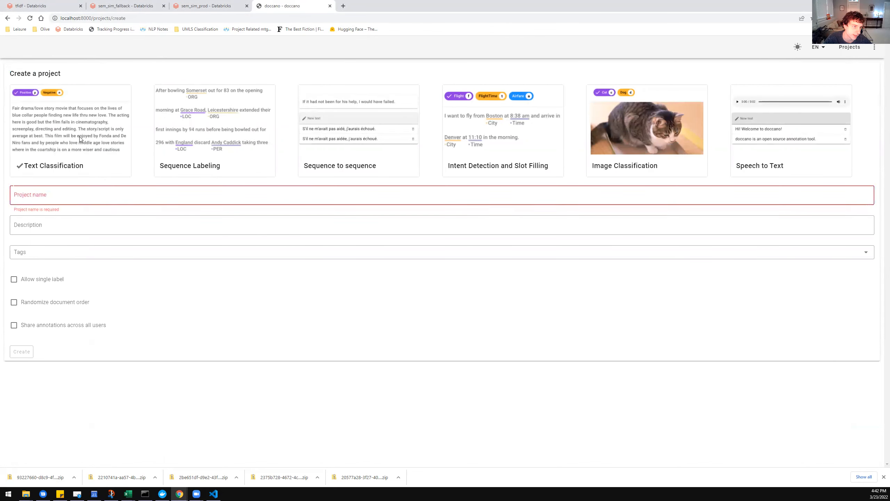
# Name the project Section Classification, enter desc as its description, and create it with single label left disabled.
pyautogui.click(62, 197)
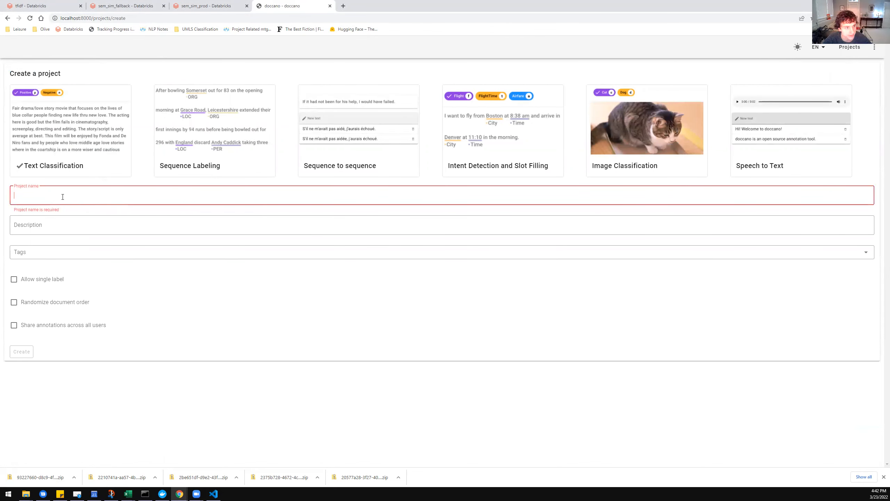
pyautogui.write('Section Classification')
pyautogui.hotkey('ctrl', 'BackSpace')
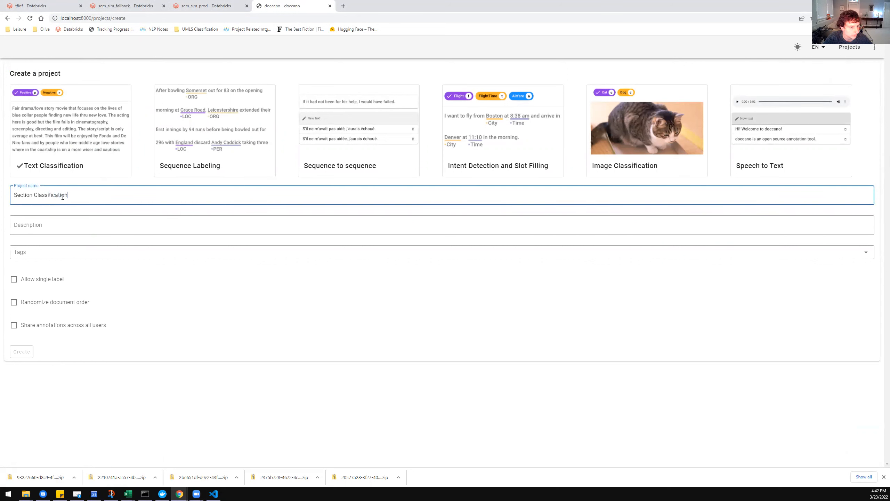
pyautogui.click(18, 278)
pyautogui.hotkey('shift', 'Tab')
pyautogui.hotkey('shift', 'Tab')
pyautogui.write('desc')
pyautogui.click(44, 282)
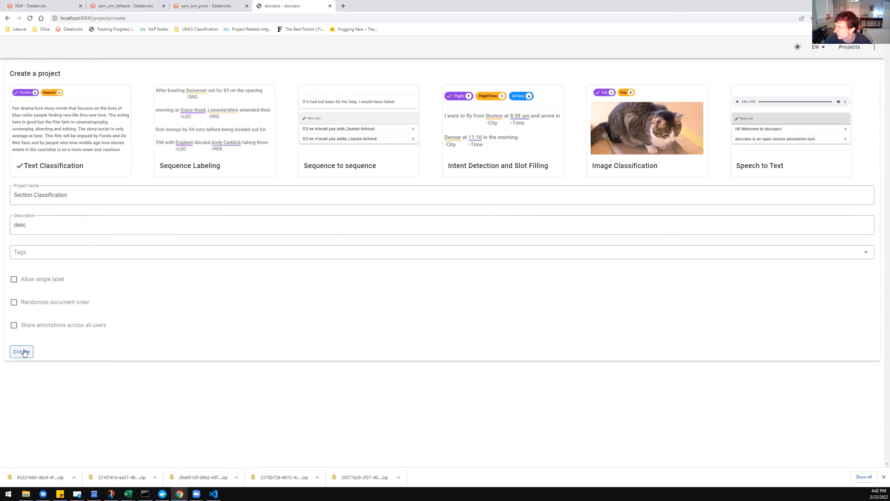
pyautogui.click(22, 352)
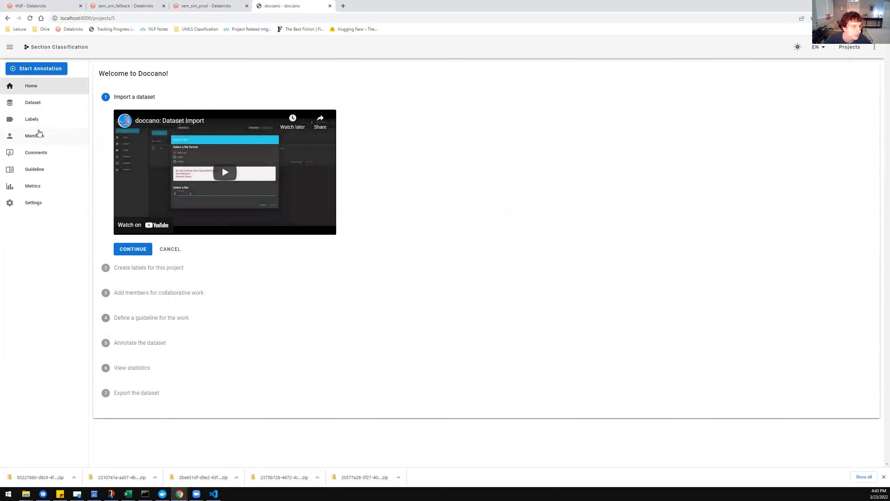
# Create a label named radiology for the Section Classification project, keeping the default colour and no shortcut key.
pyautogui.click(49, 121)
pyautogui.click(135, 75)
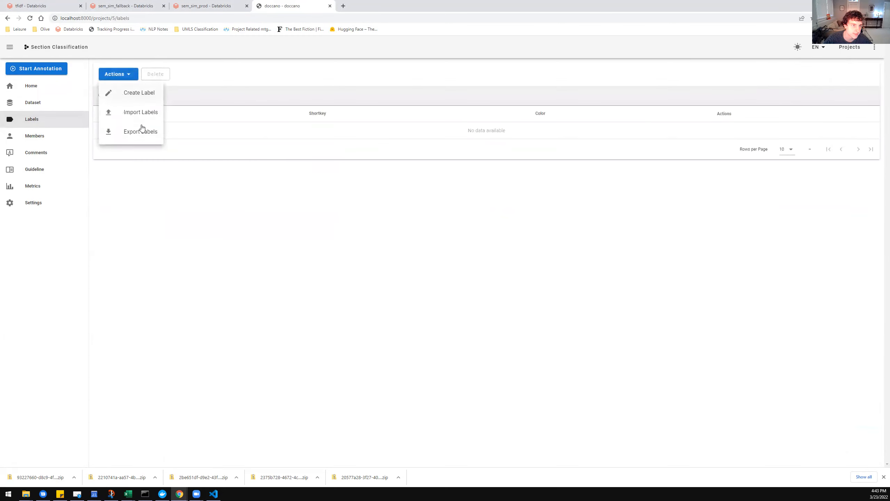
pyautogui.click(148, 93)
pyautogui.click(173, 94)
pyautogui.write('radiology')
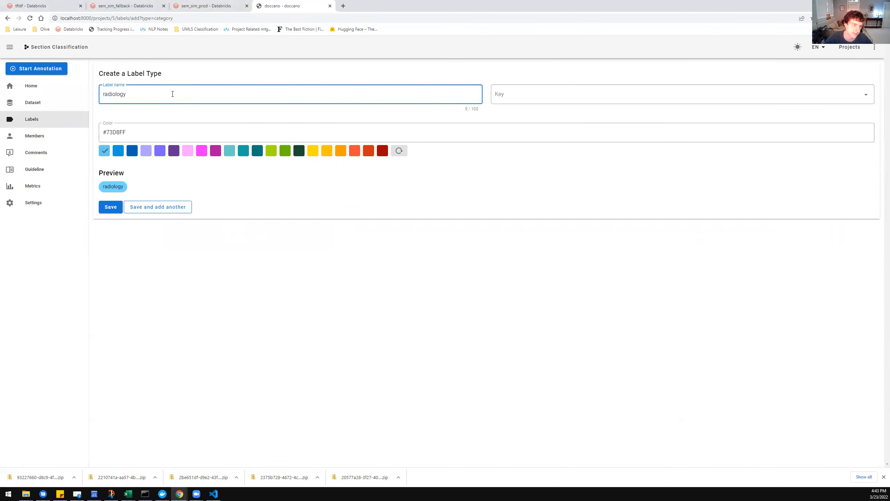
pyautogui.click(118, 210)
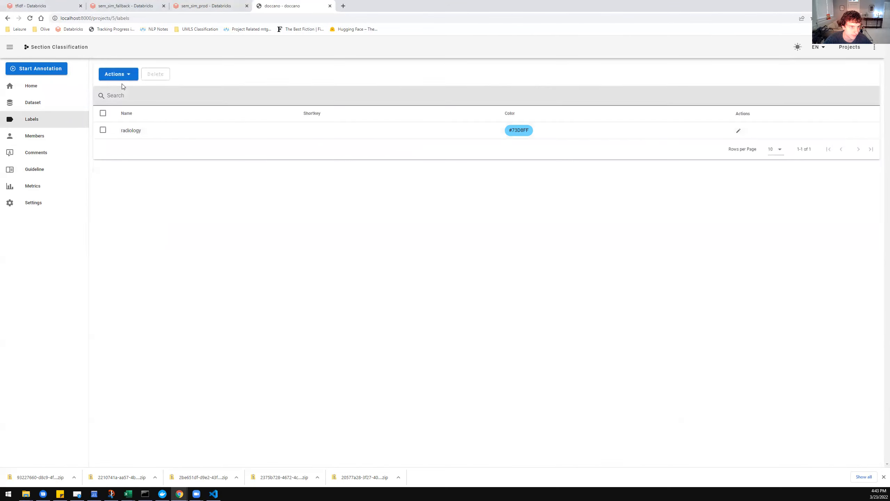
# Add a second label named pediatrics to the project and save it.
pyautogui.click(146, 93)
pyautogui.click(175, 98)
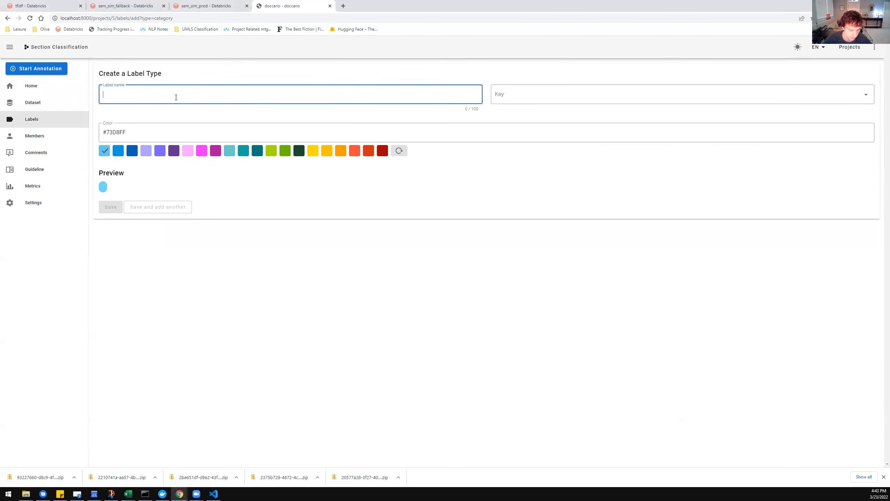
pyautogui.write('pulmon')
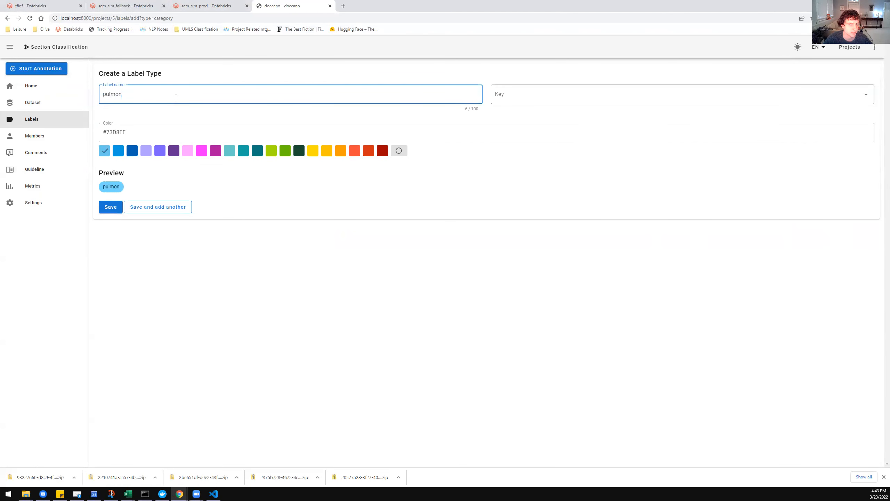
pyautogui.hotkey('ctrl', 'BackSpace')
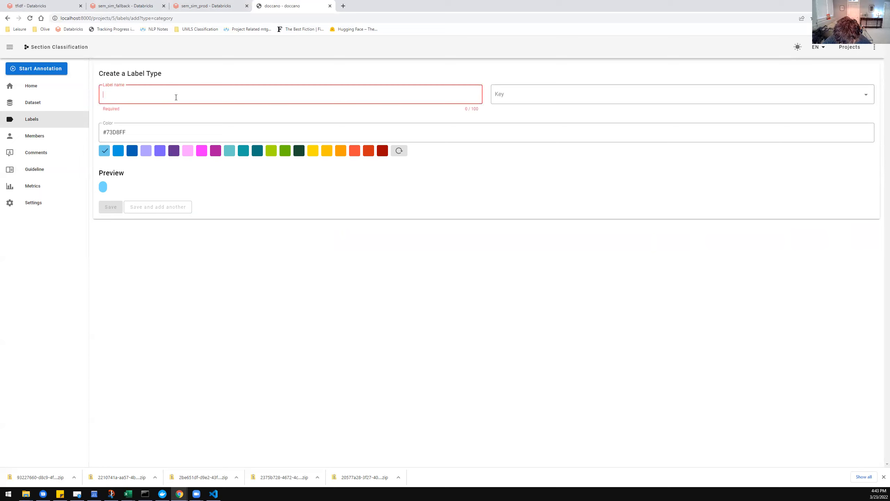
pyautogui.write('pediatrics')
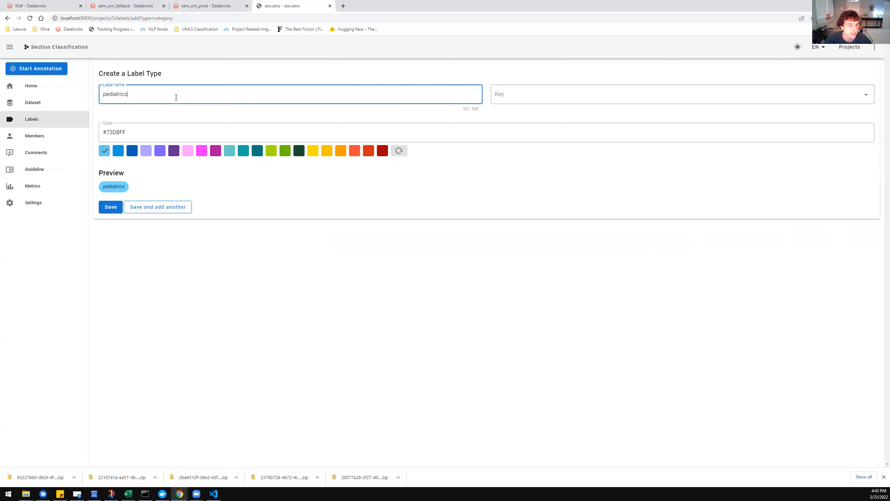
pyautogui.click(115, 210)
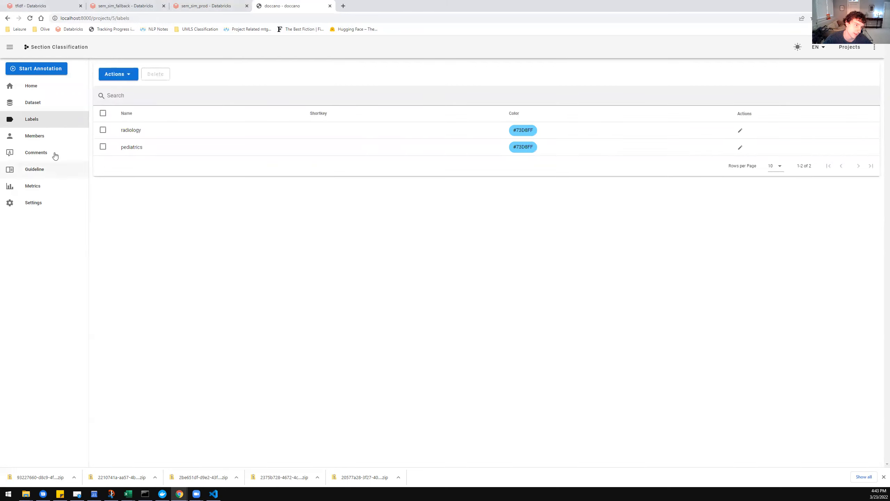
# Start a dataset import for the project and set its file format to JSONL.
pyautogui.click(41, 104)
pyautogui.click(119, 74)
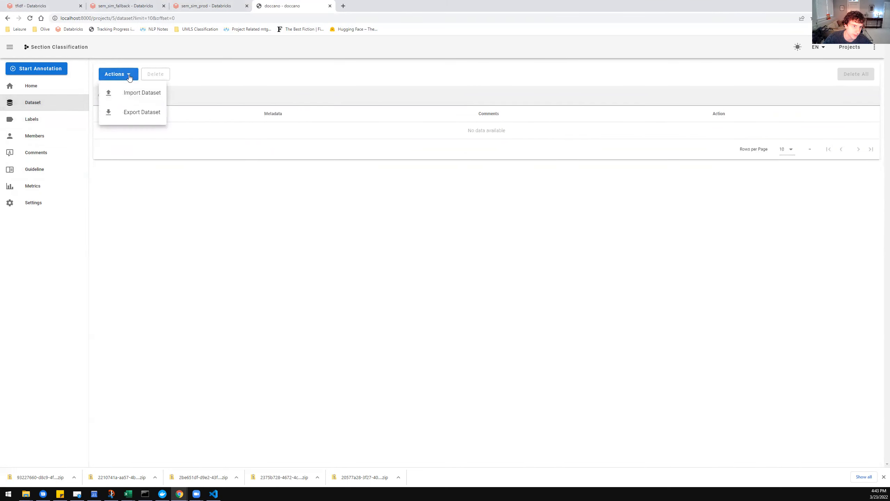
pyautogui.click(137, 92)
pyautogui.click(226, 104)
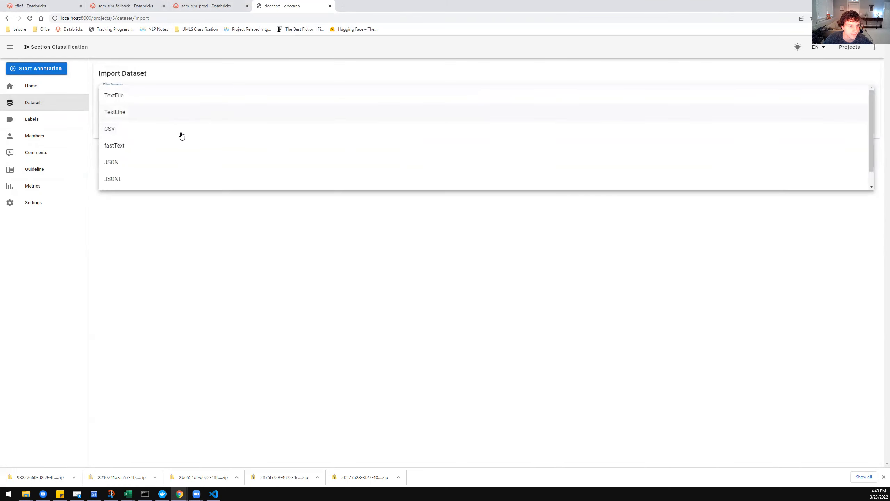
pyautogui.click(154, 165)
pyautogui.click(135, 100)
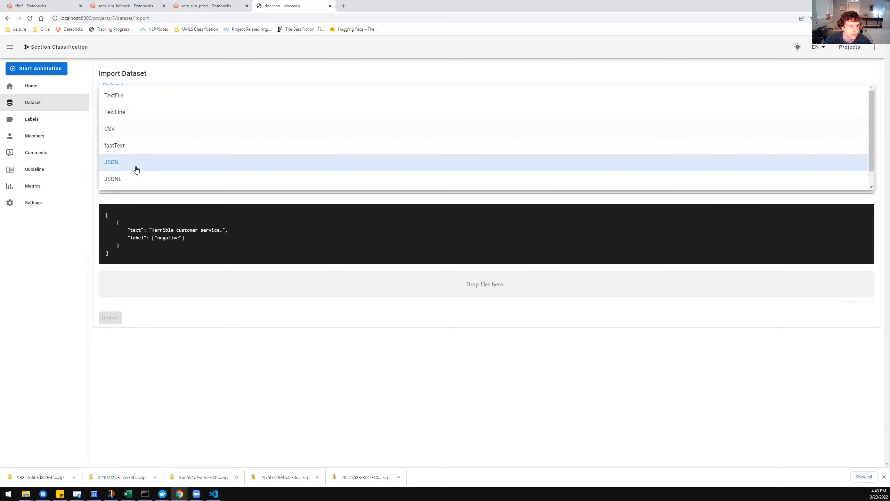
pyautogui.click(137, 177)
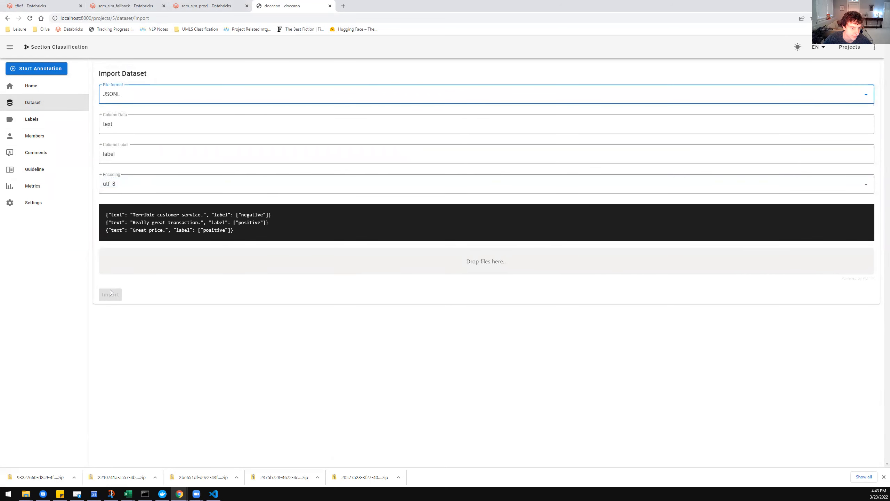
# Upload sectionlabeling.json and import its records into the project's dataset.
pyautogui.click(330, 257)
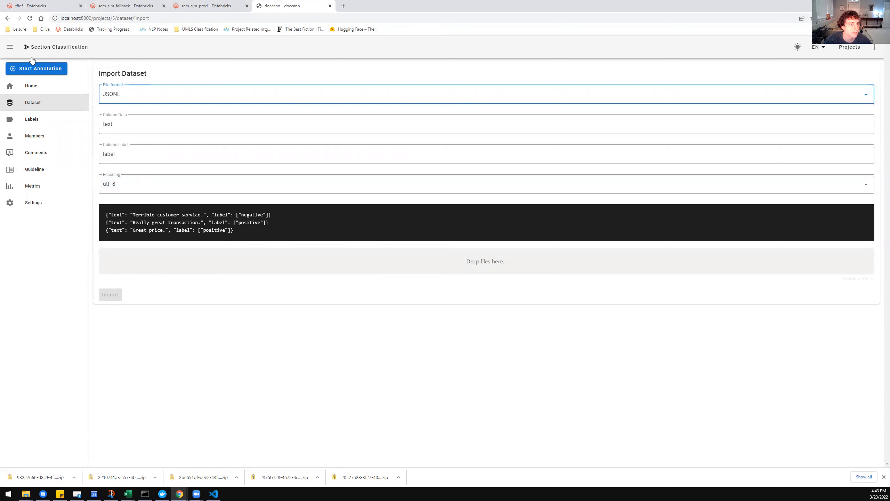
pyautogui.click(105, 83)
pyautogui.doubleClick(105, 82)
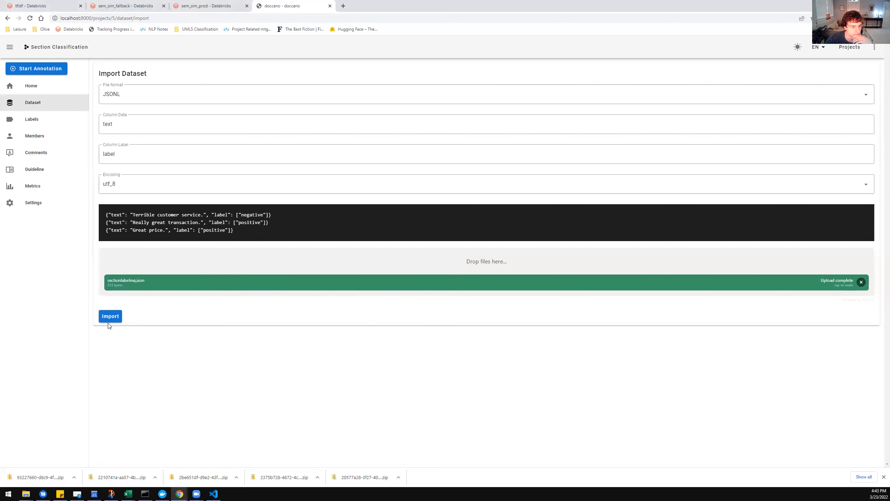
pyautogui.click(111, 317)
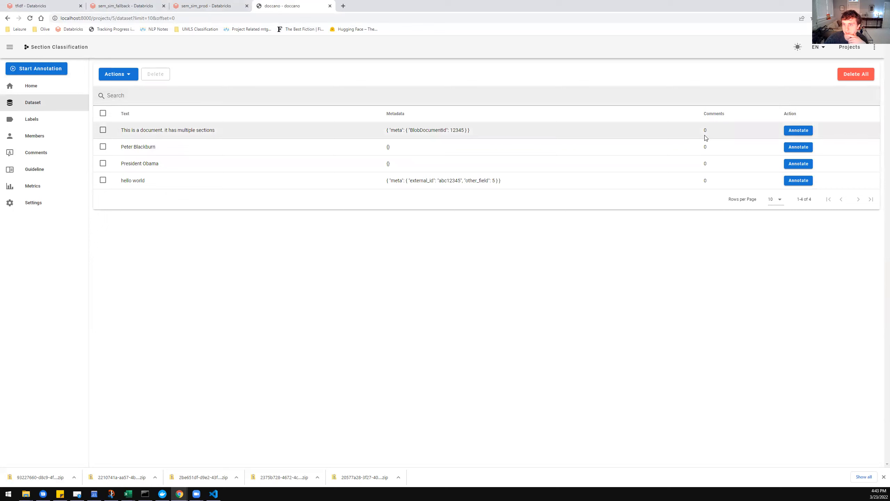
# Annotate the first document with the pediatrics label, and browse through the remaining records to the last one and back to the first.
pyautogui.click(789, 131)
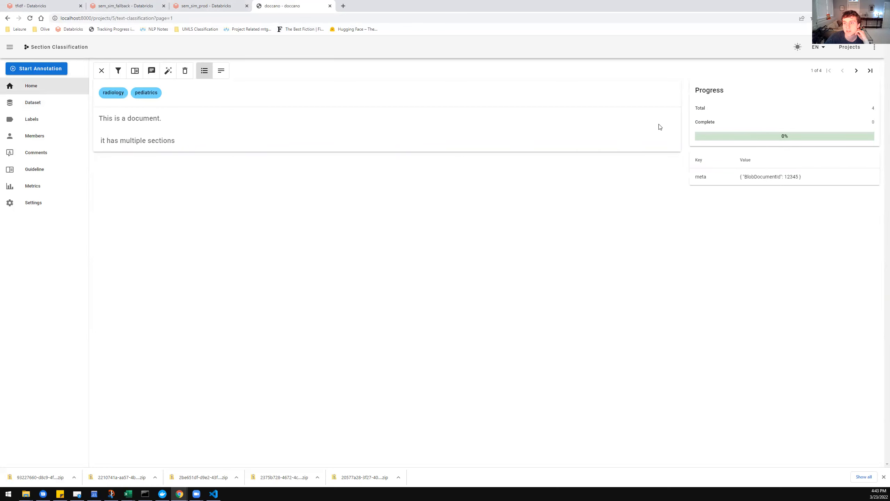
pyautogui.click(149, 92)
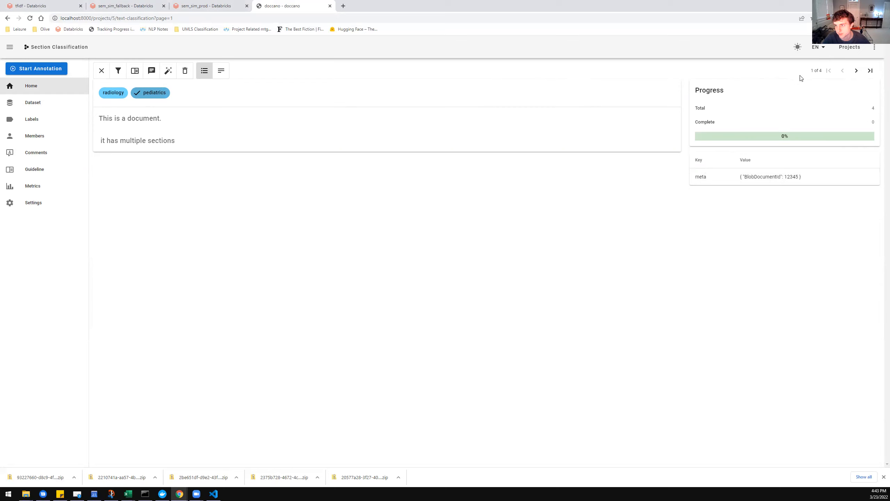
pyautogui.click(856, 71)
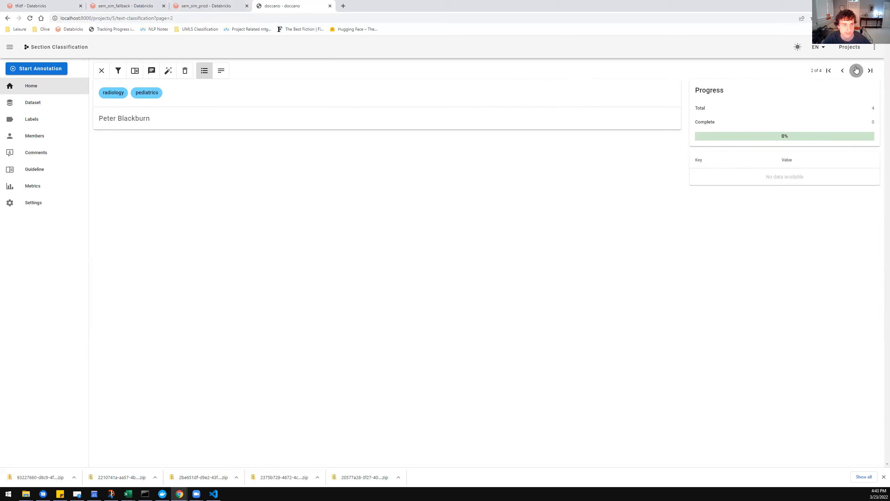
pyautogui.click(857, 71)
pyautogui.click(856, 71)
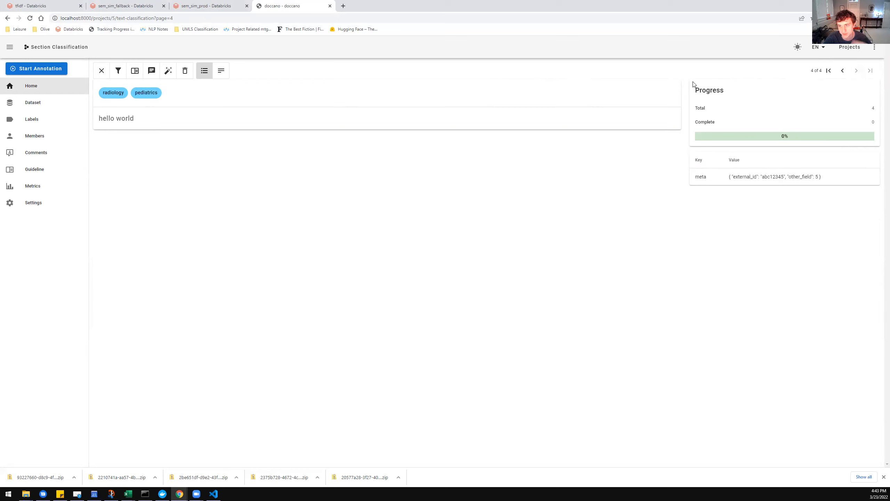
pyautogui.click(843, 71)
pyautogui.click(843, 72)
pyautogui.click(843, 71)
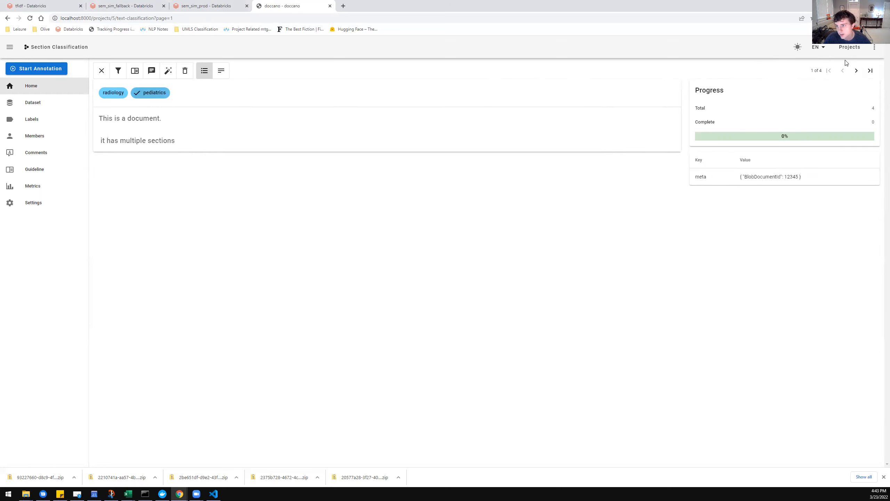